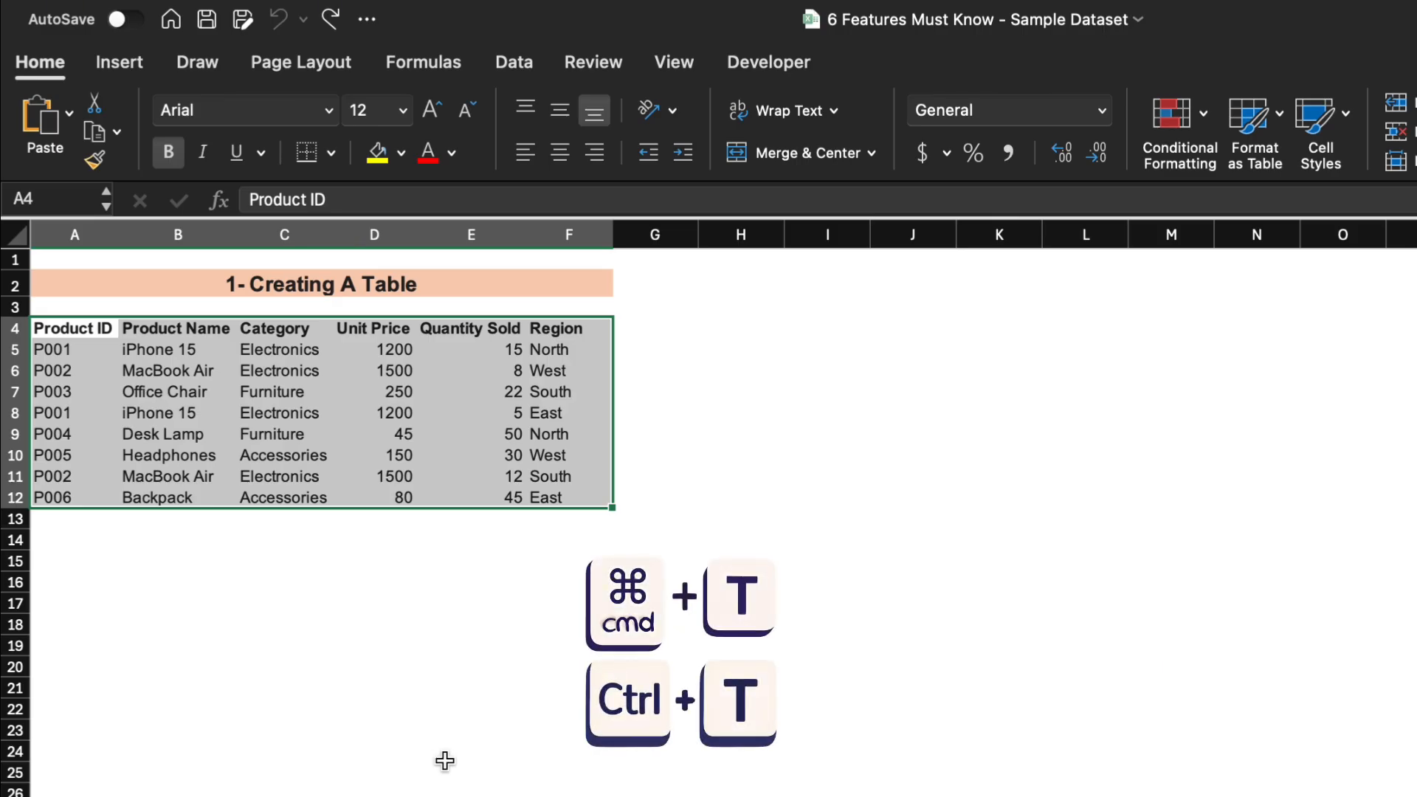
Convert the range A4:F12 into a table with headers and apply the orange table style.
key("super+t")
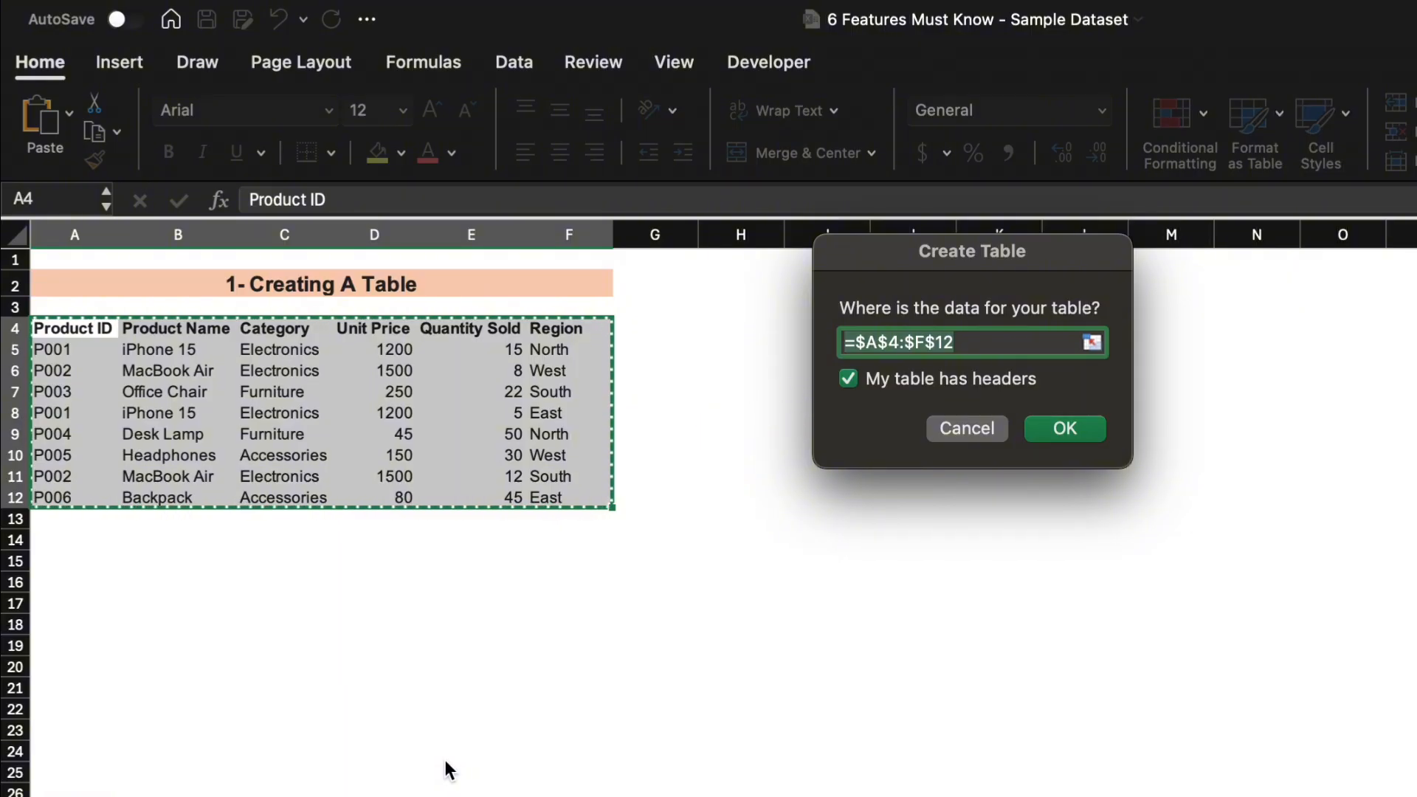
key("Return")
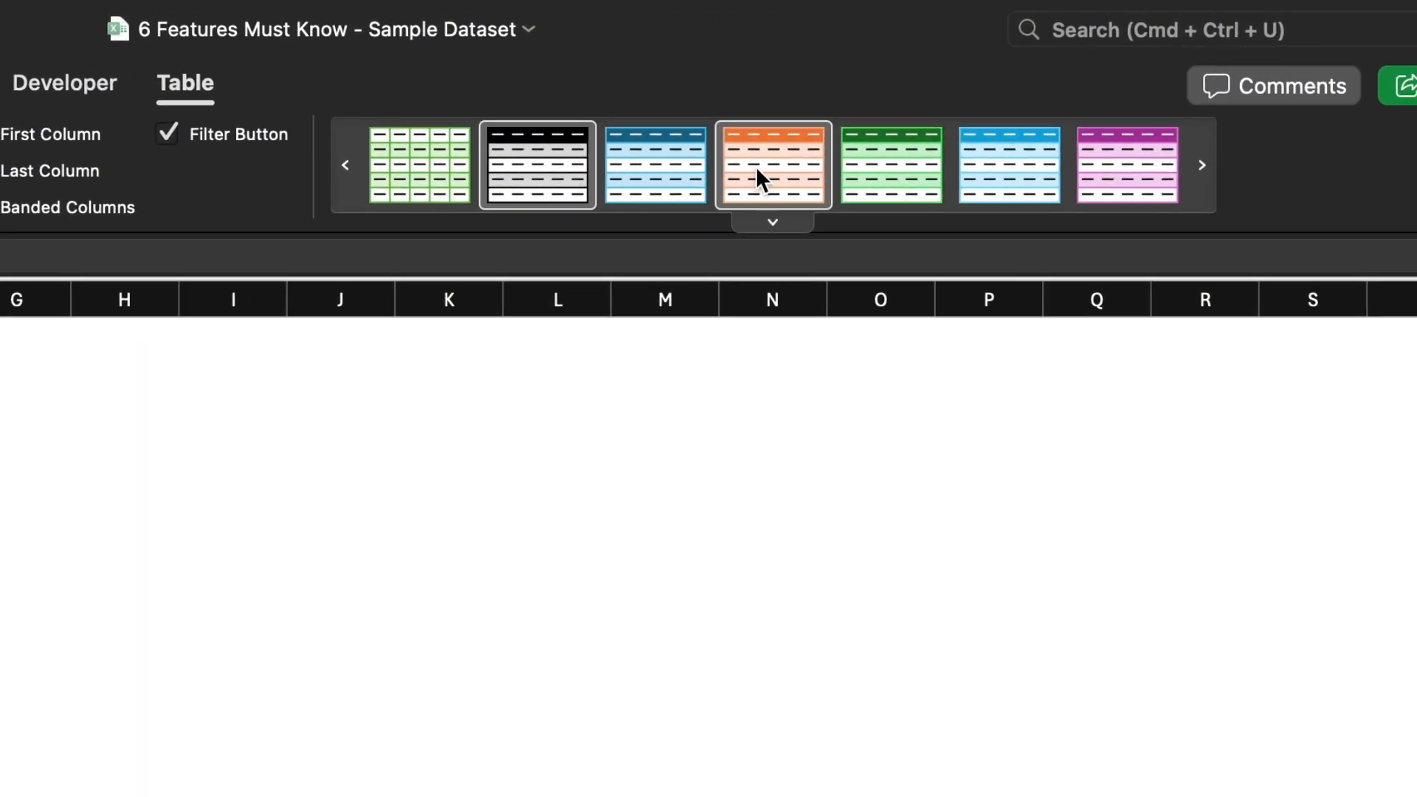
left_click(759, 177)
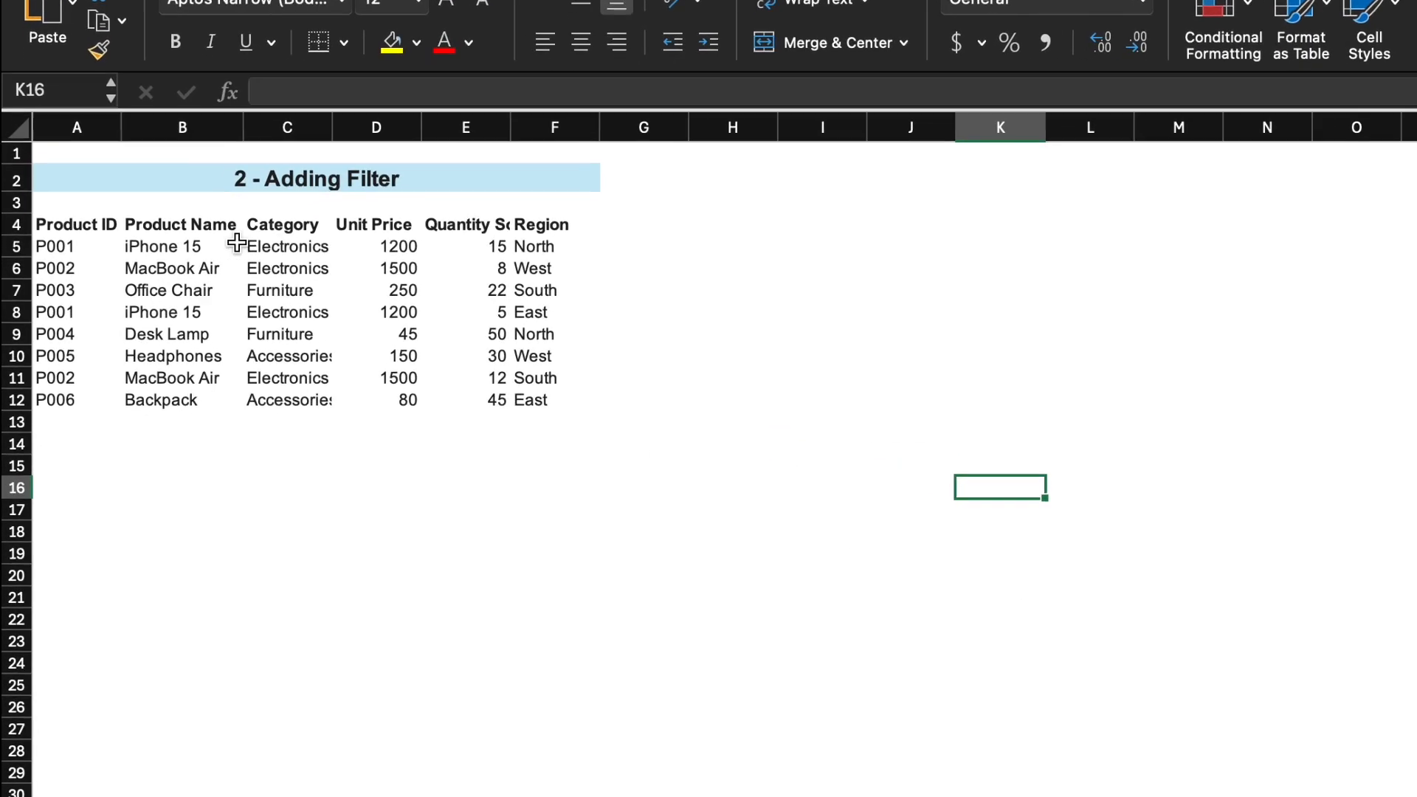
Add filter buttons to the data range A4:F12 in the Adding Filter section.
left_click_drag(110, 225, 536, 400)
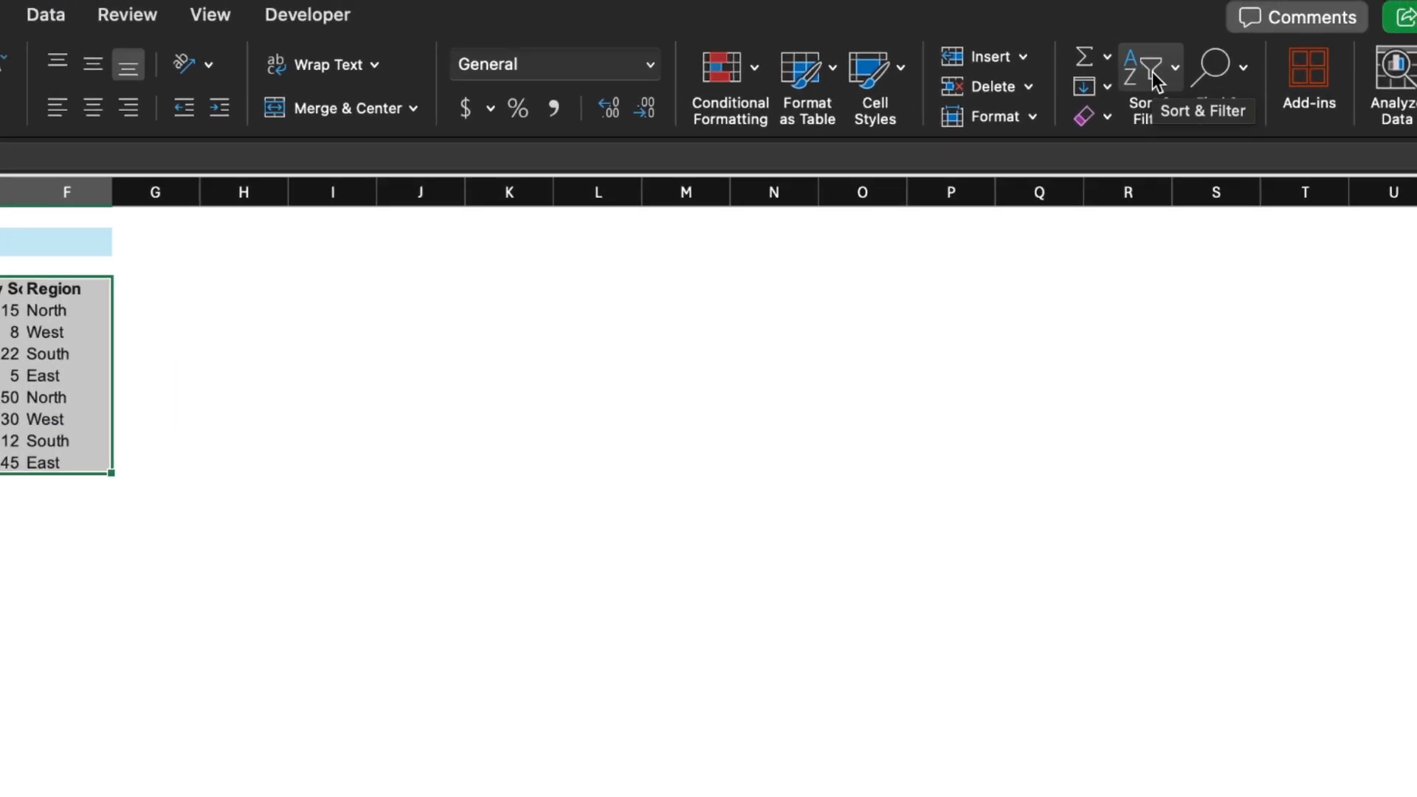
left_click(1211, 52)
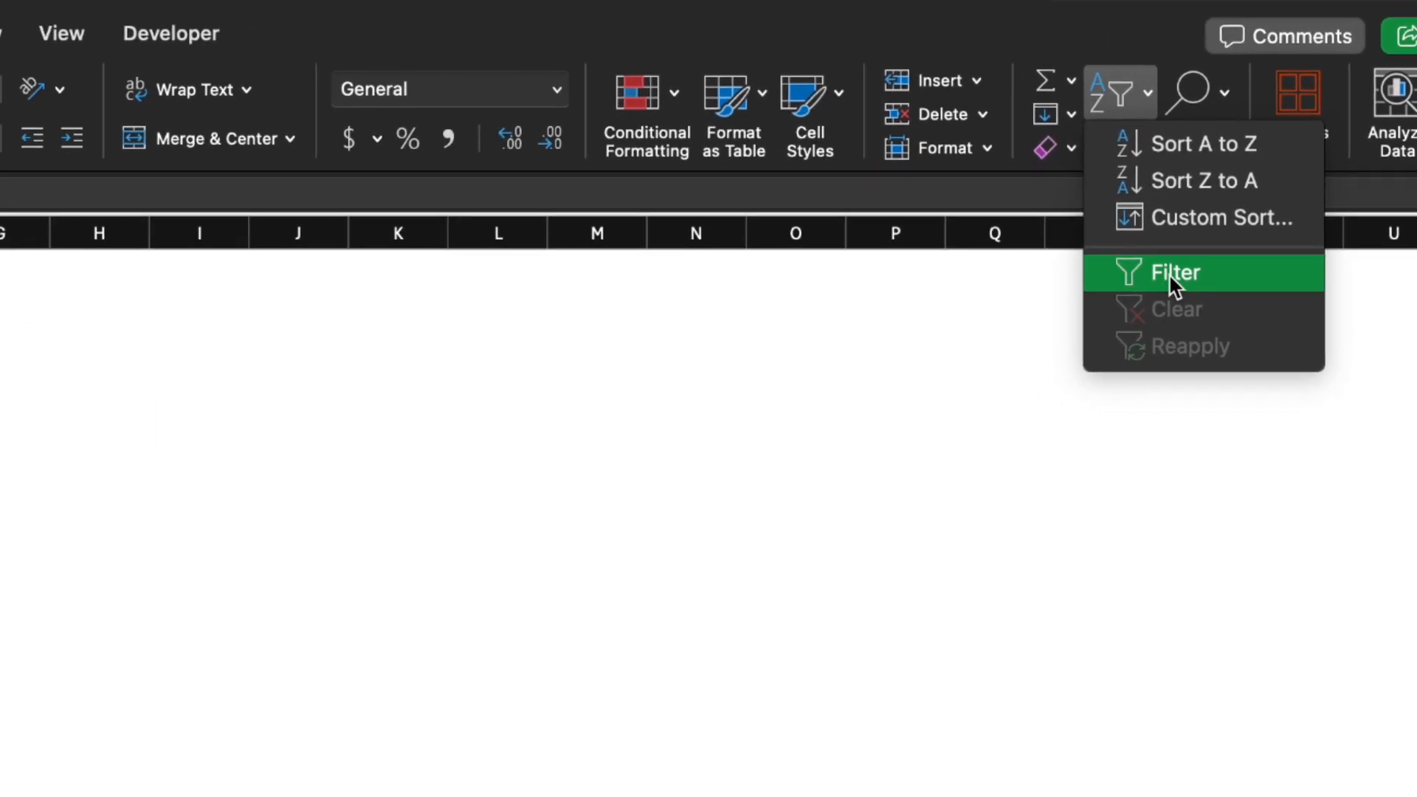
left_click(1164, 256)
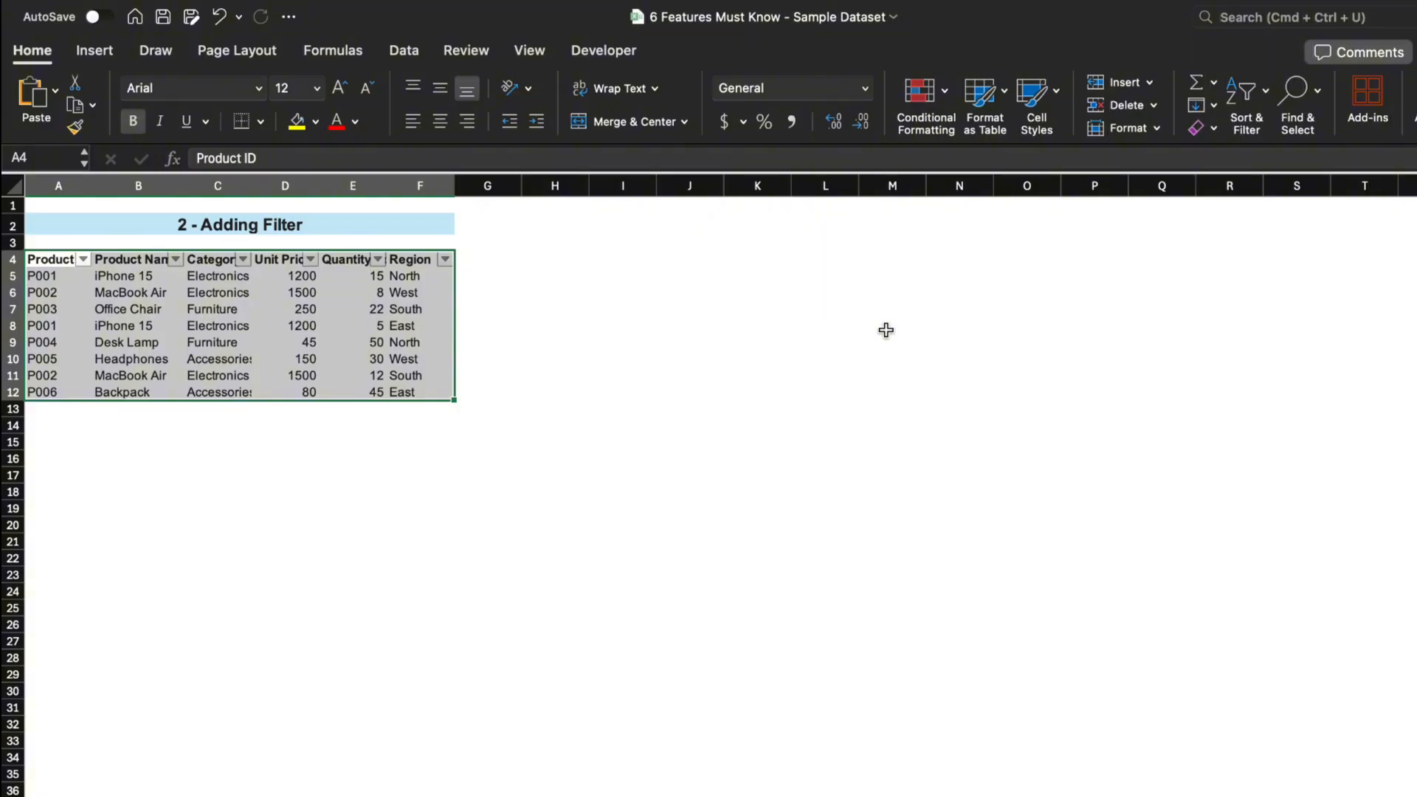
left_click(886, 330)
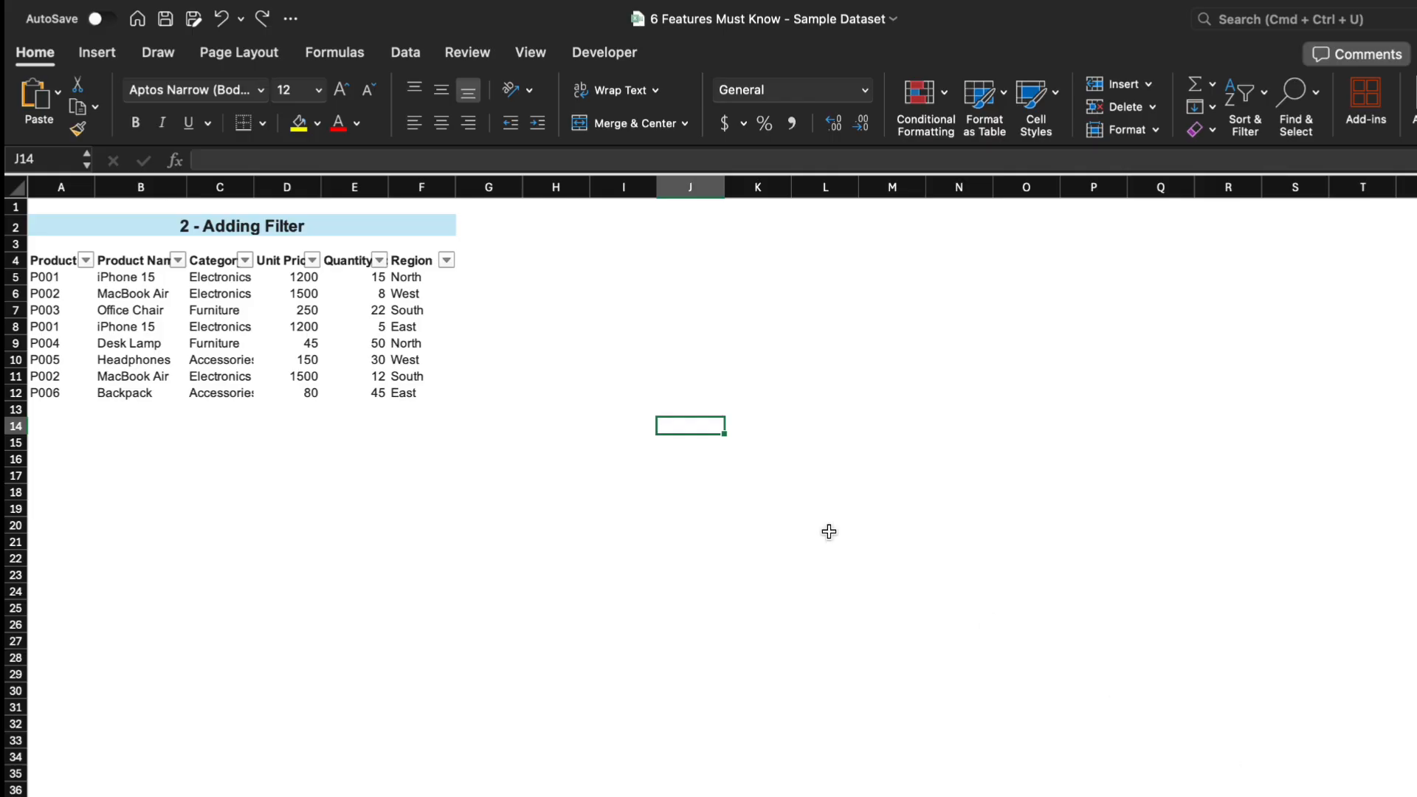
Filter the Category column to show only Electronics.
left_click(243, 260)
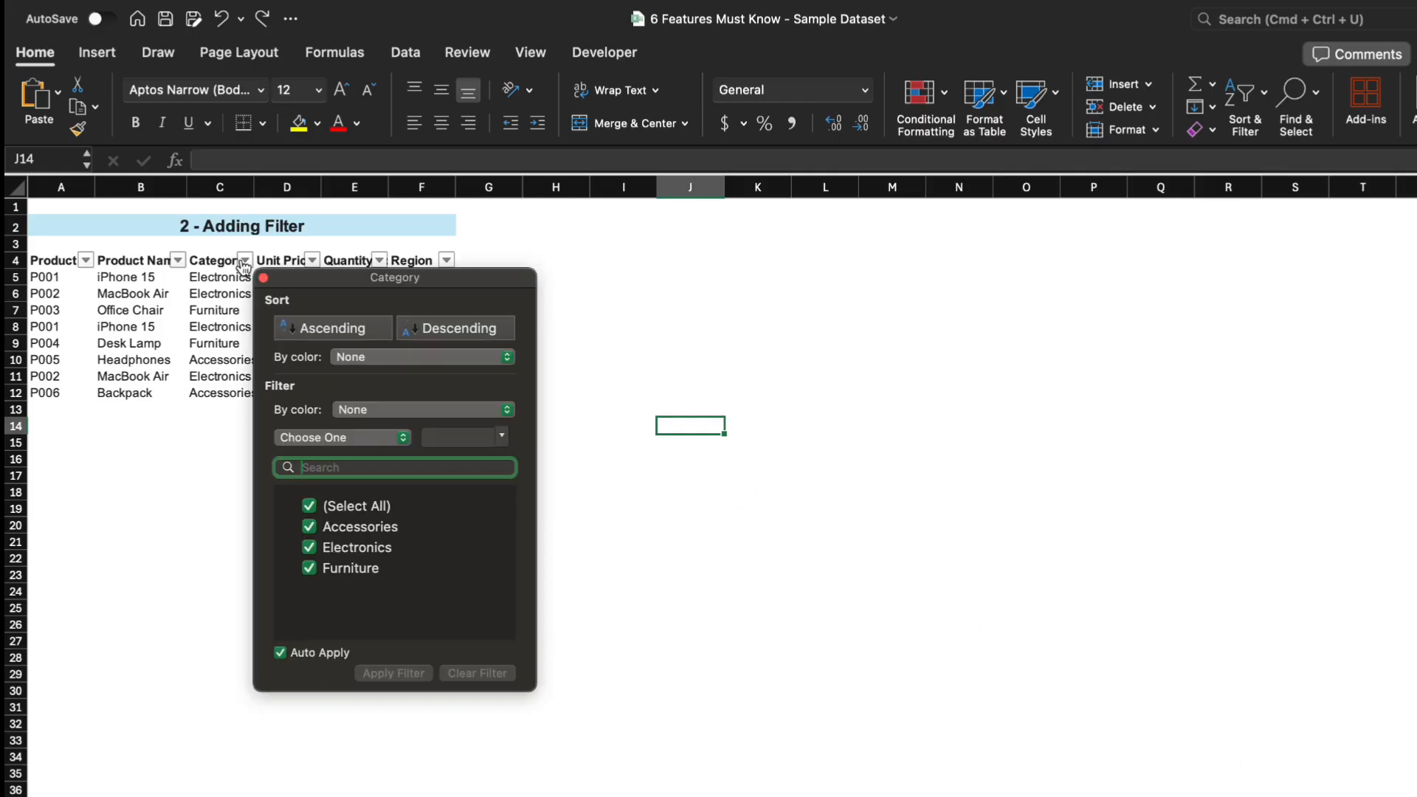
left_click(308, 526)
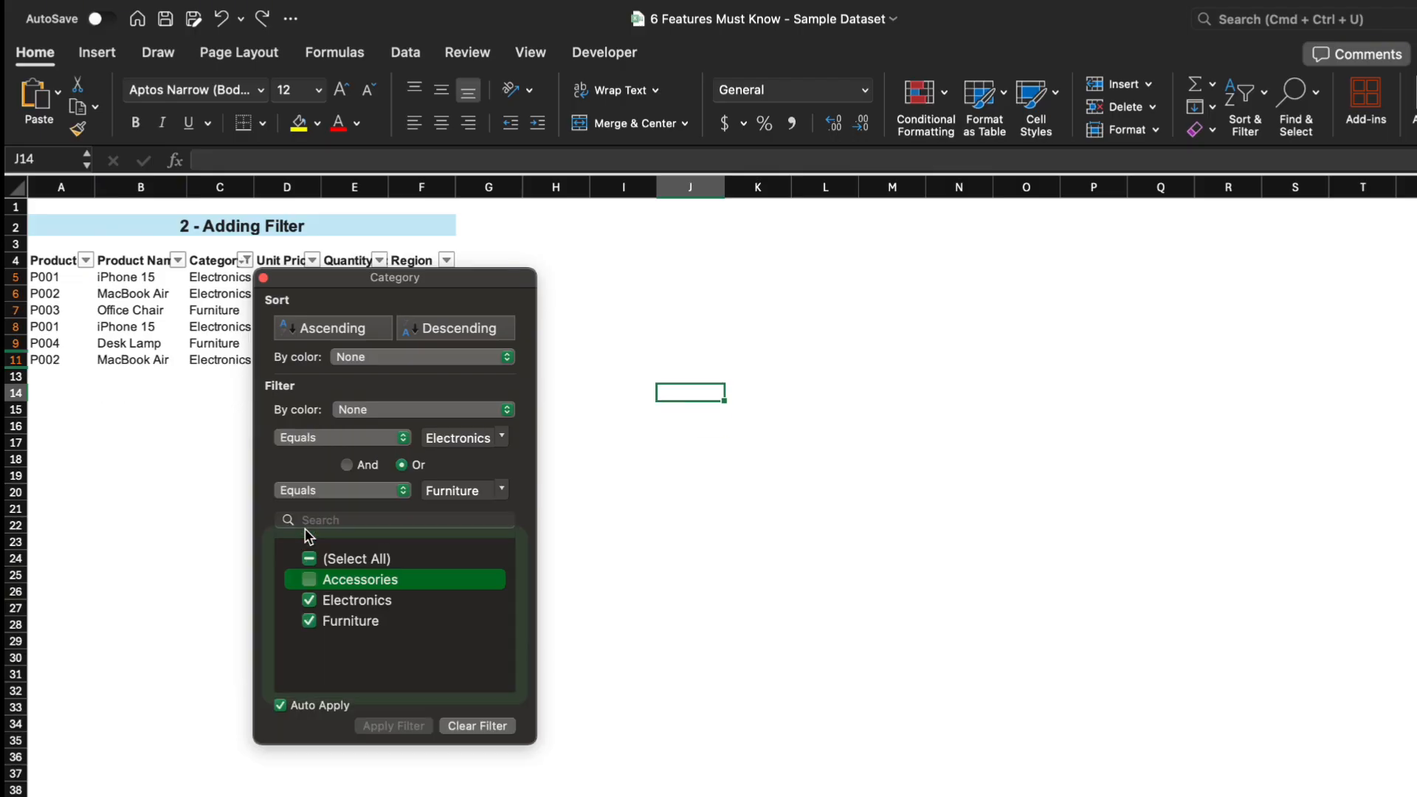
left_click(307, 620)
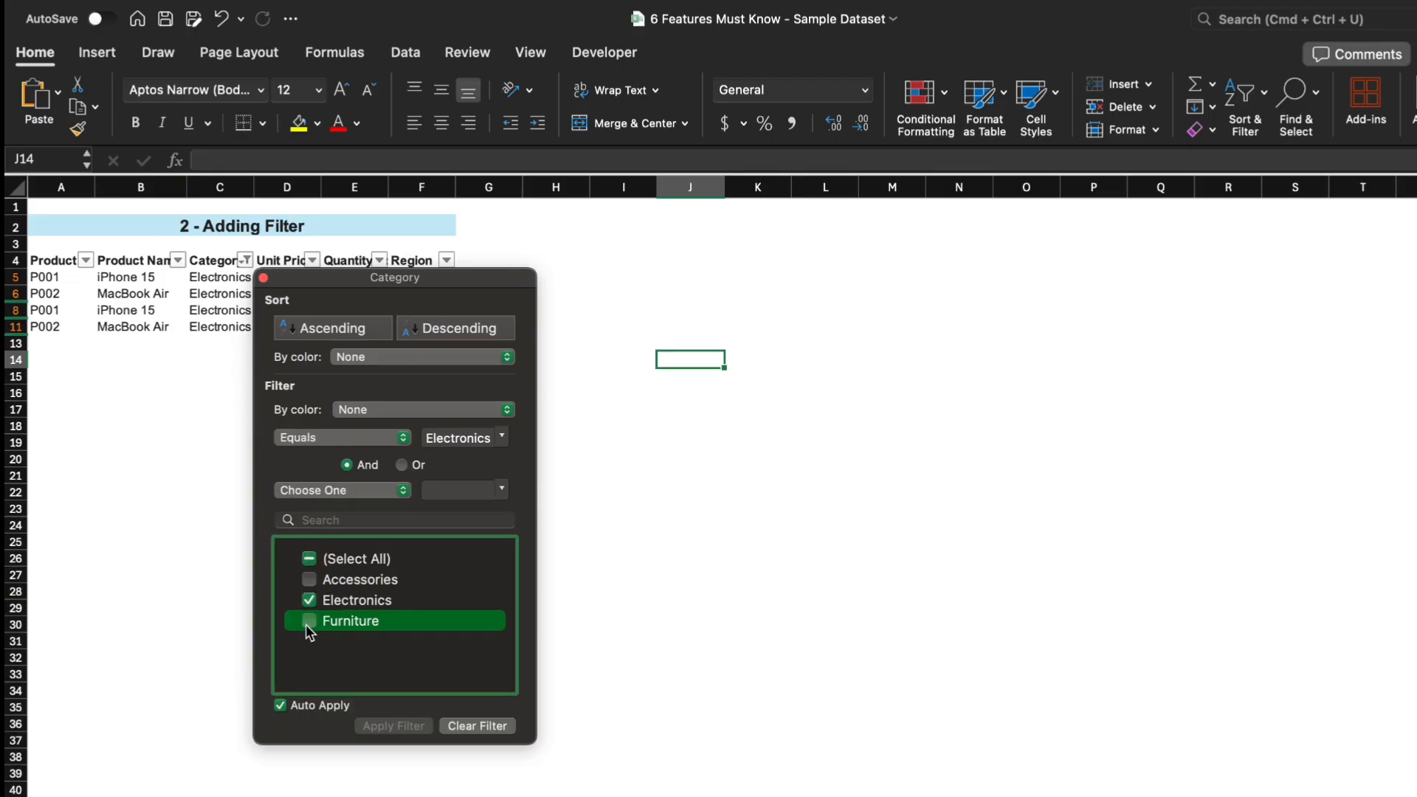
left_click_drag(361, 282, 686, 258)
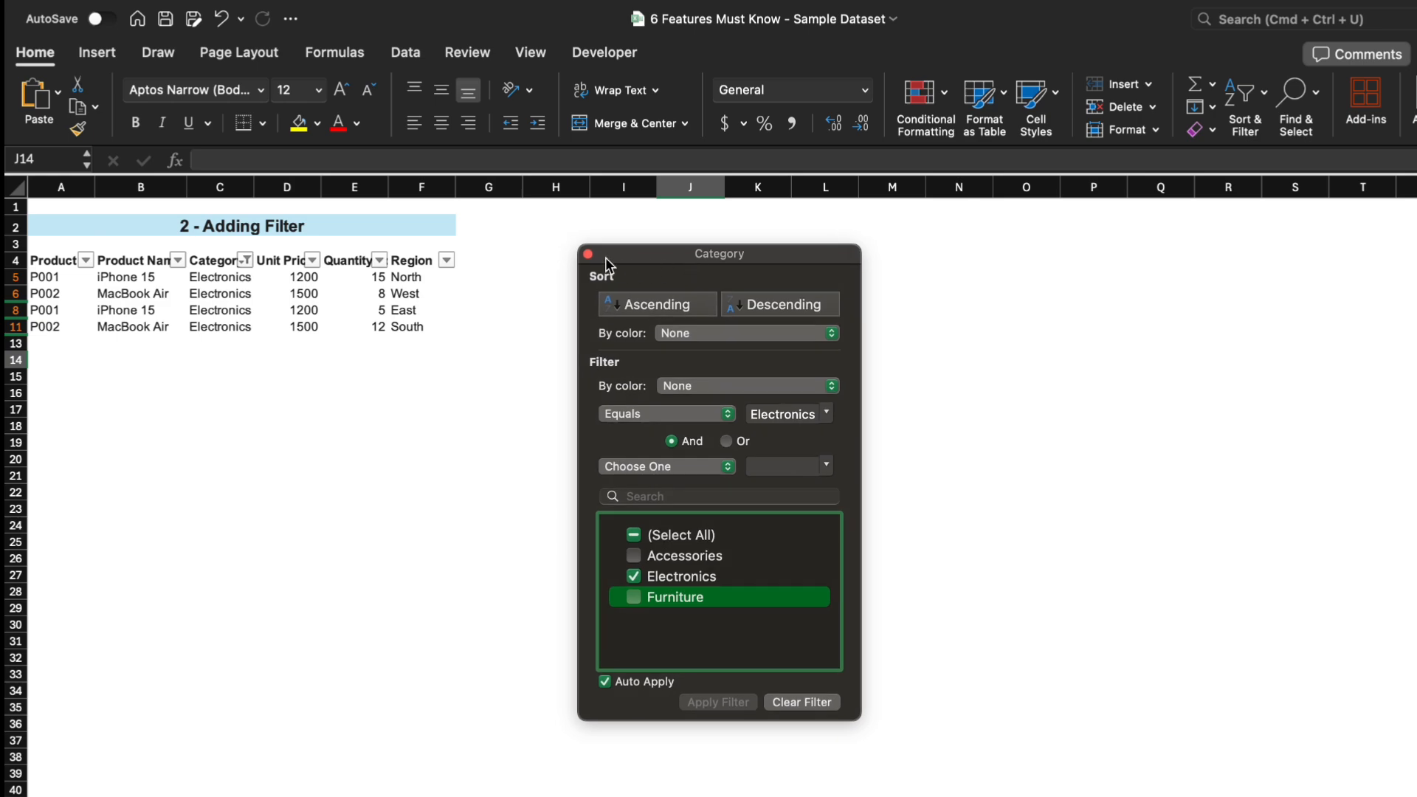
left_click(588, 254)
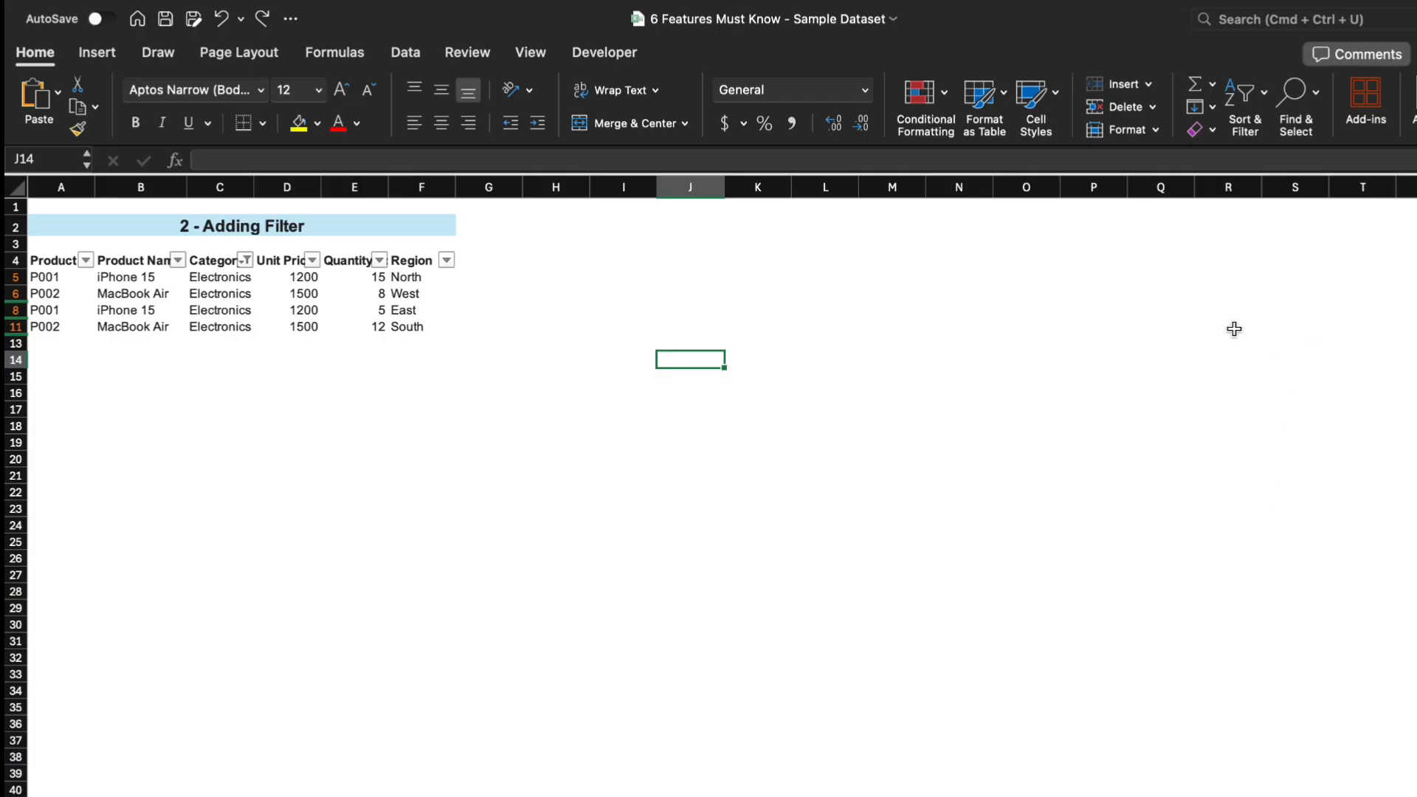
Clear the filter and sort the data by Quantity Sold in ascending order.
left_click(1242, 106)
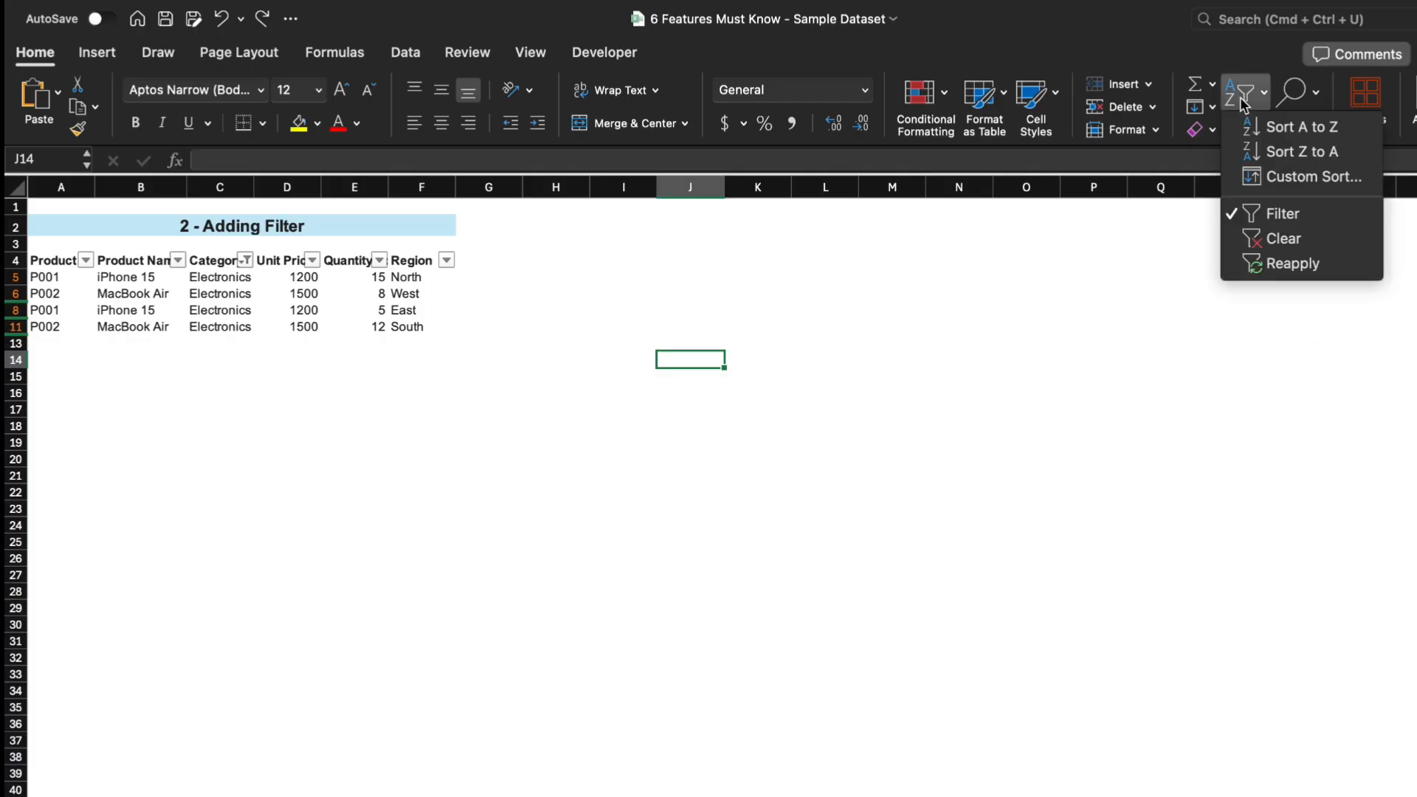
left_click(1281, 242)
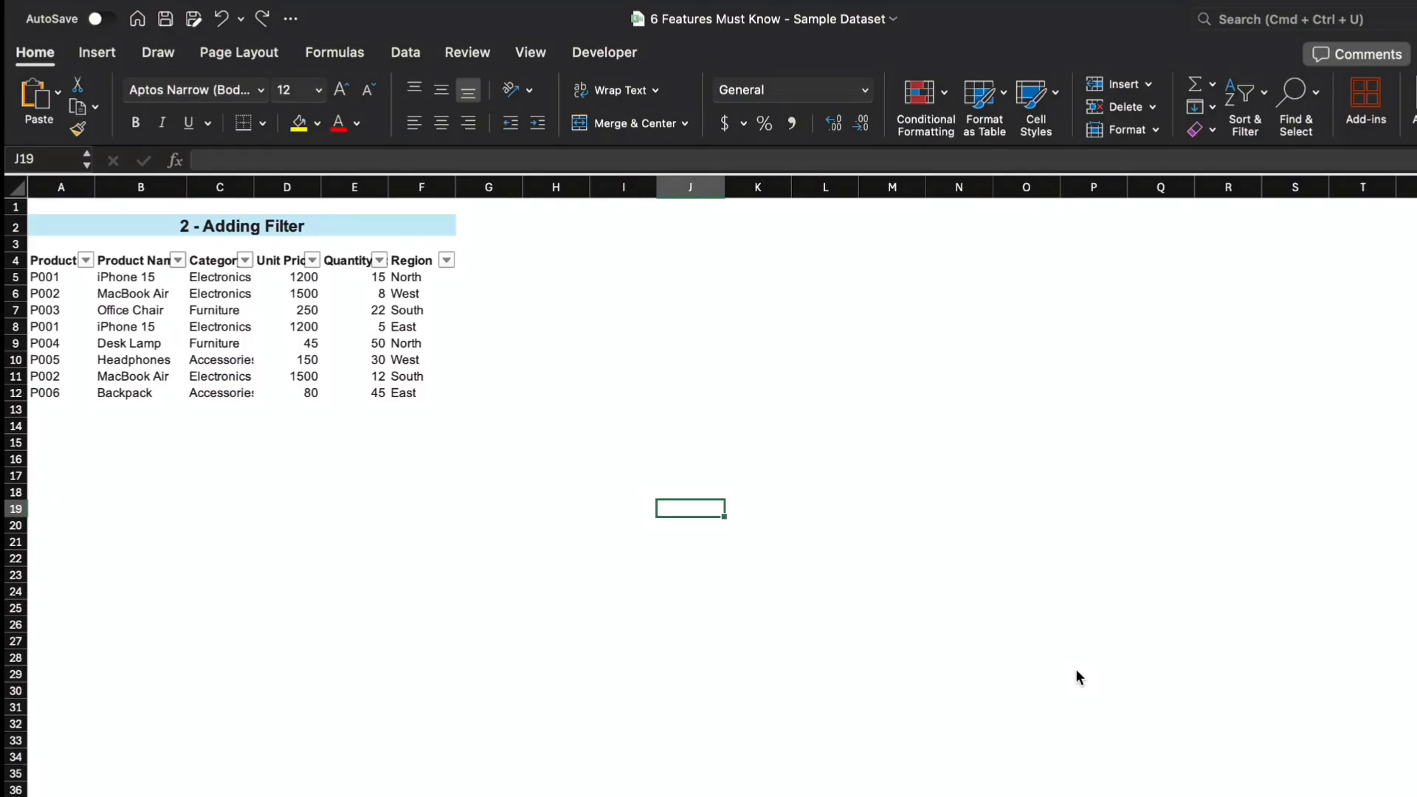
left_click(380, 261)
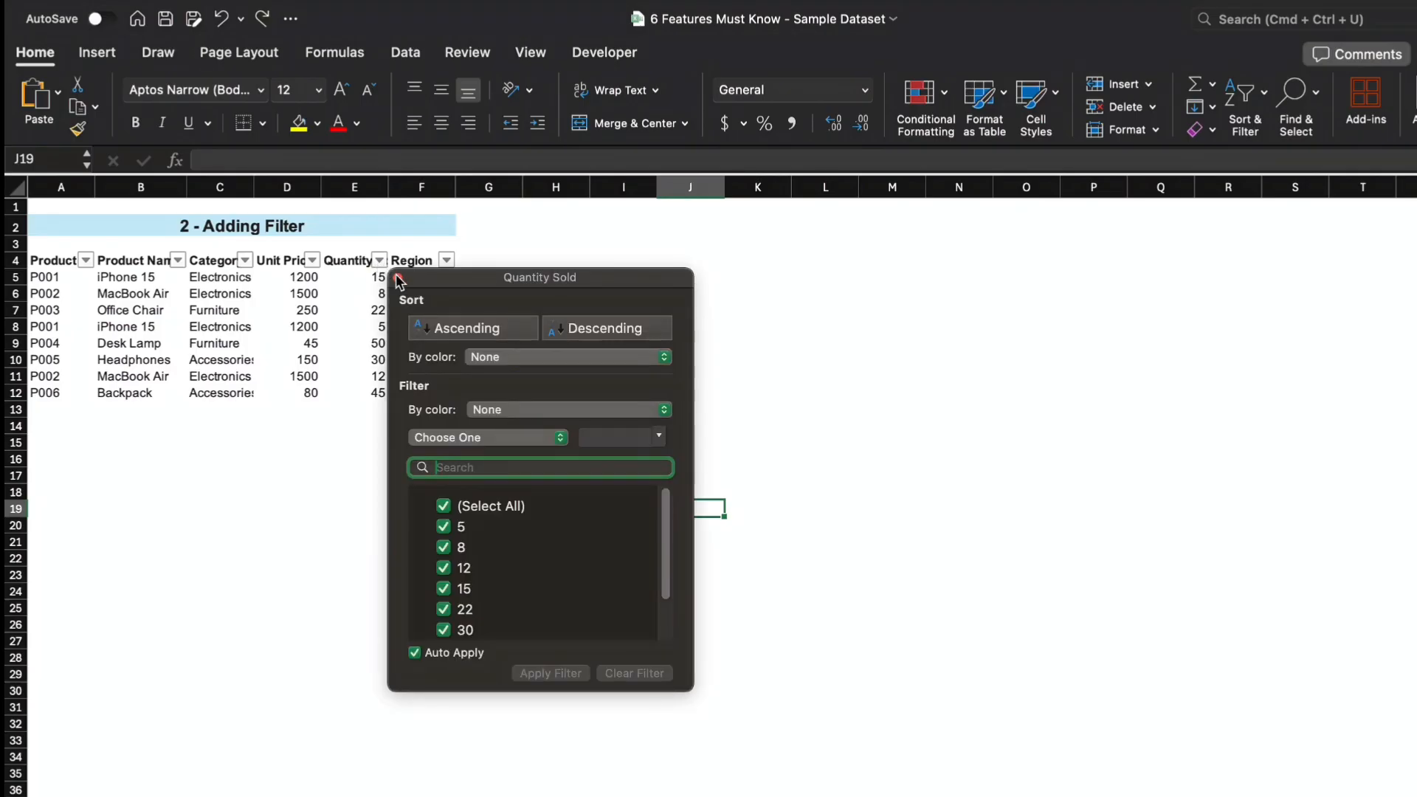
left_click(487, 328)
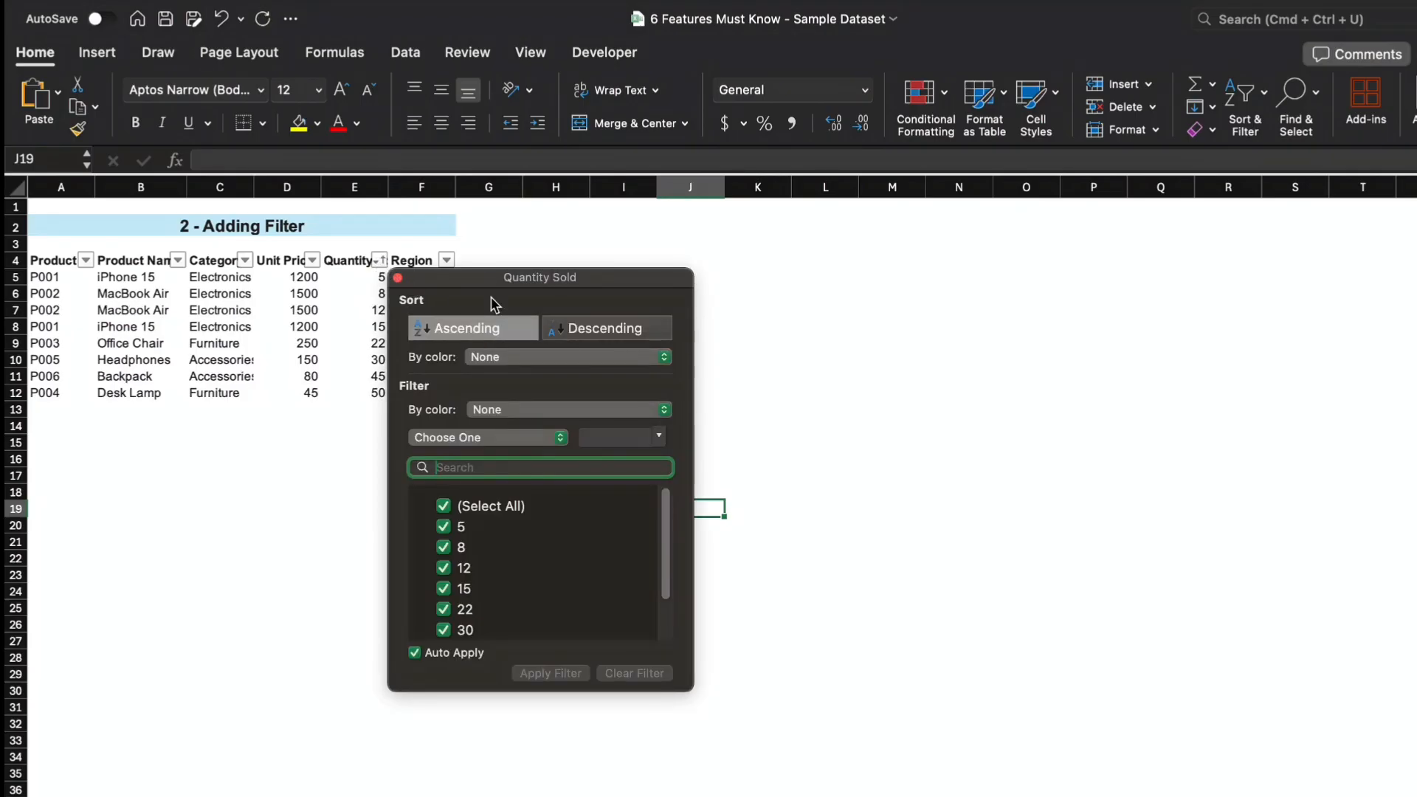
left_click_drag(490, 279, 574, 268)
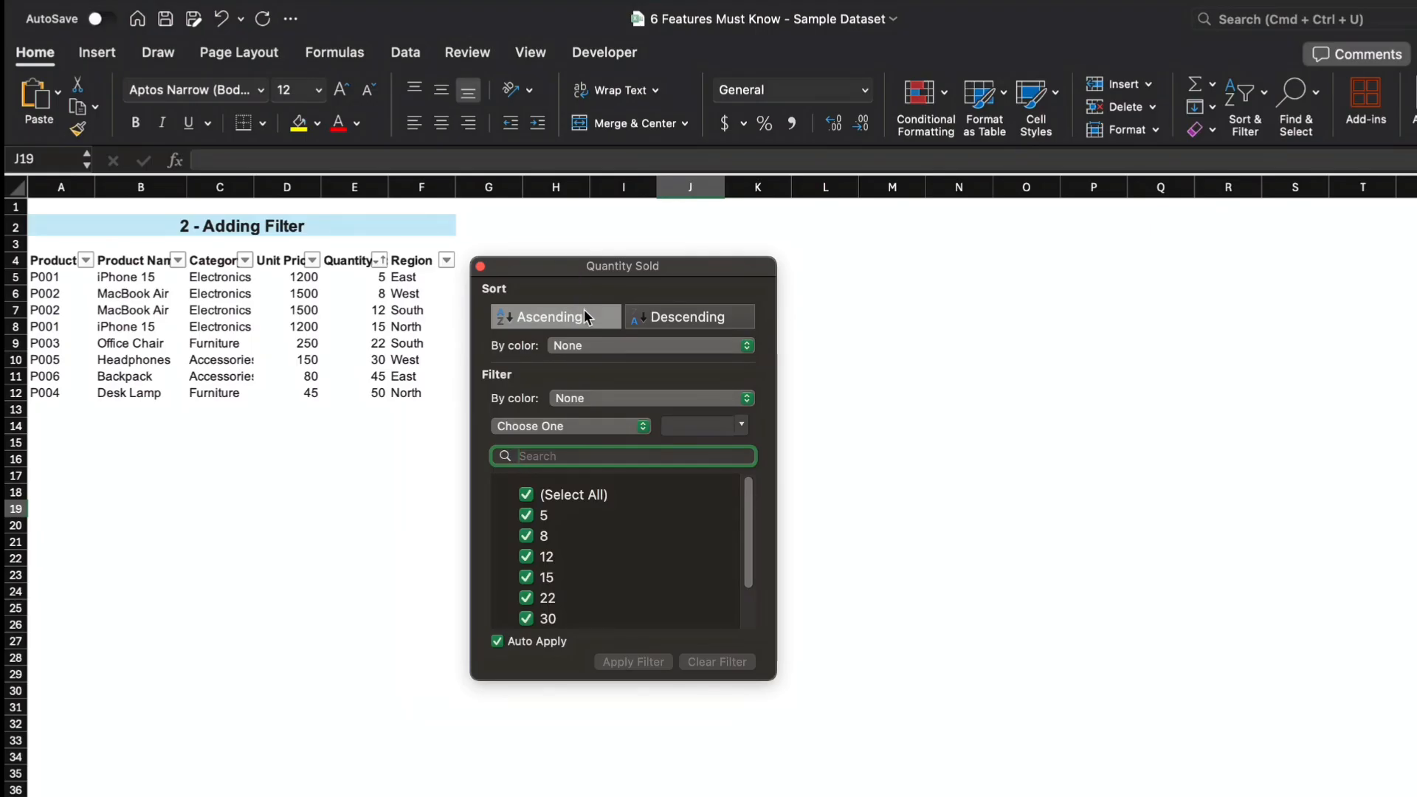
left_click(481, 266)
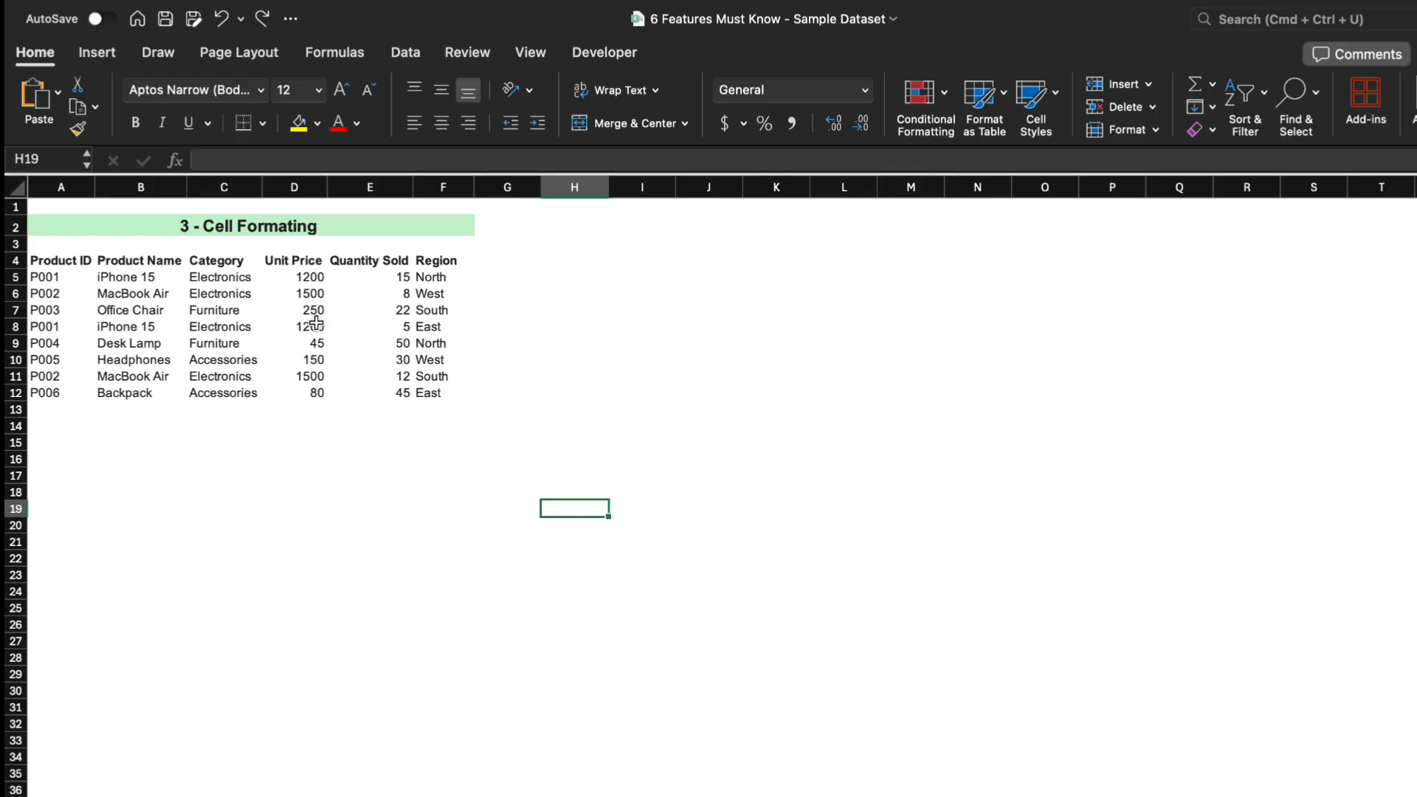
Apply the accounting number format to the Unit Price cells D5:D12.
left_click_drag(294, 275, 295, 387)
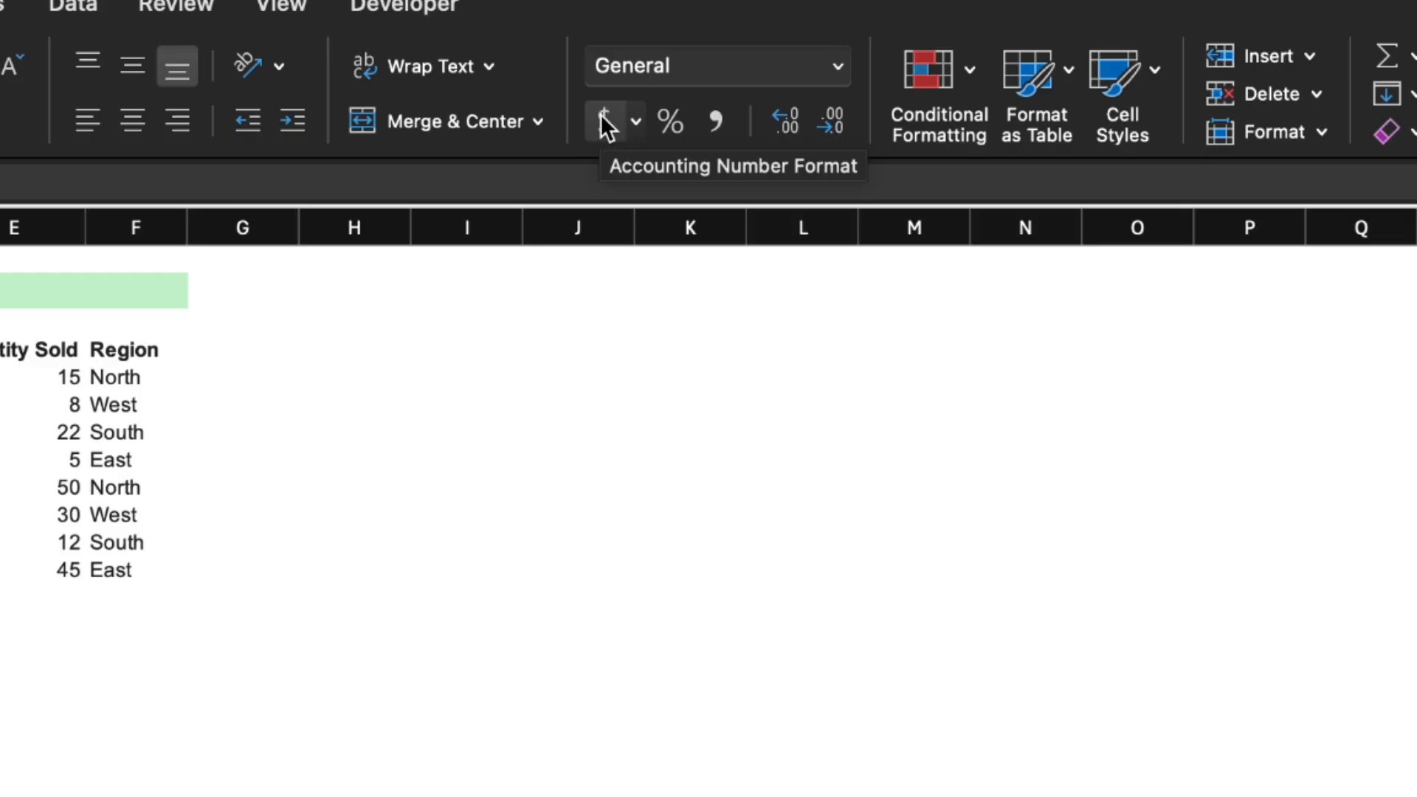
left_click(603, 125)
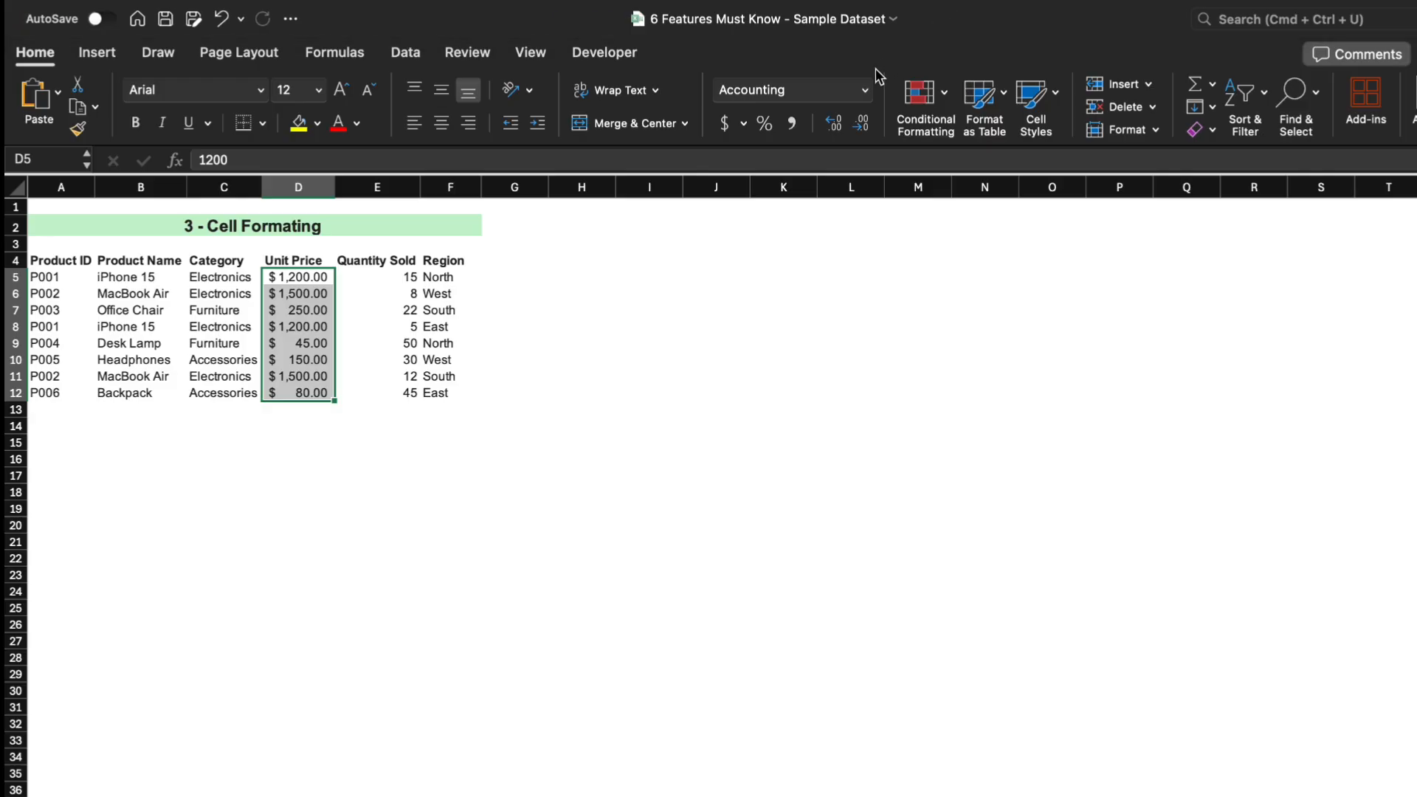
Reformat the Unit Price cells as Currency with the AUD symbol.
left_click(866, 90)
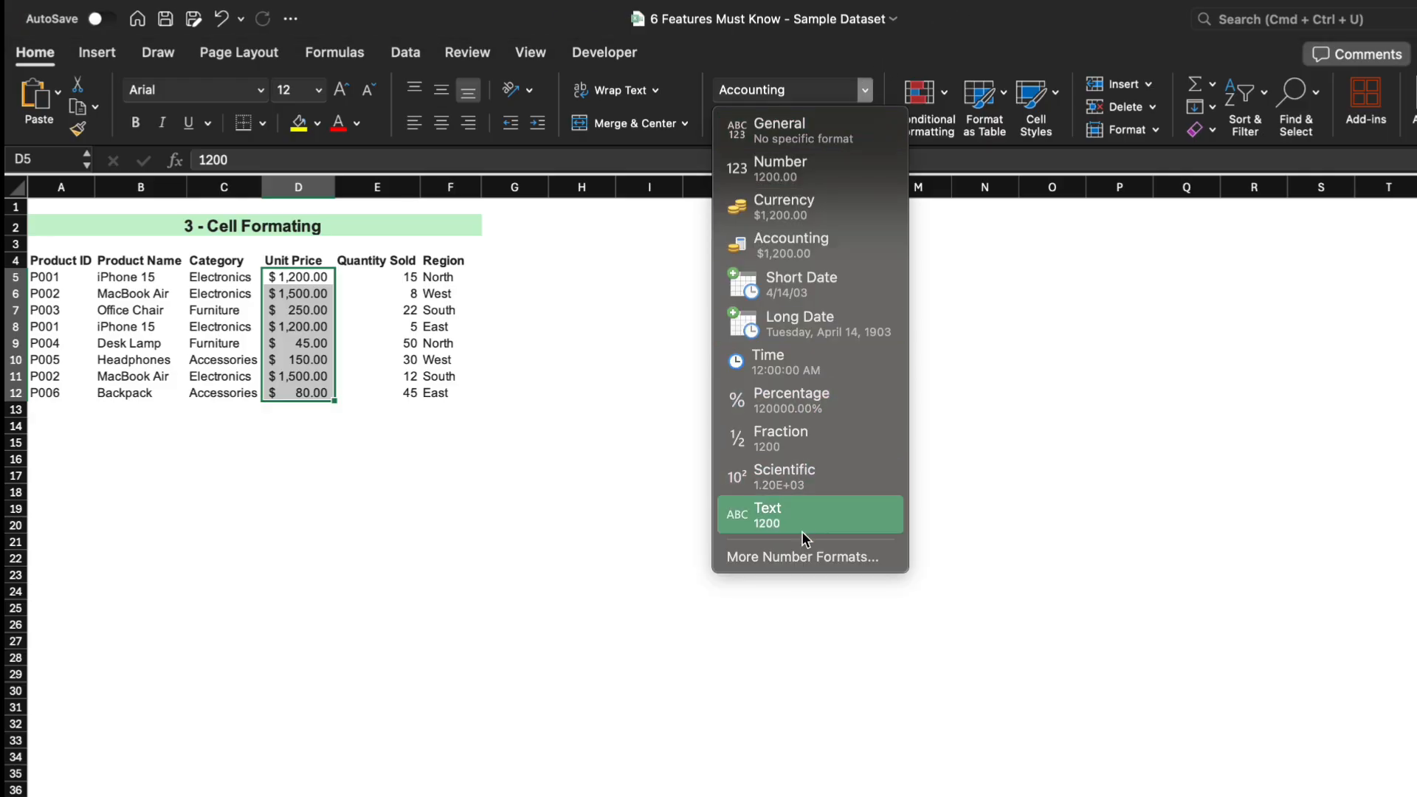
left_click(807, 558)
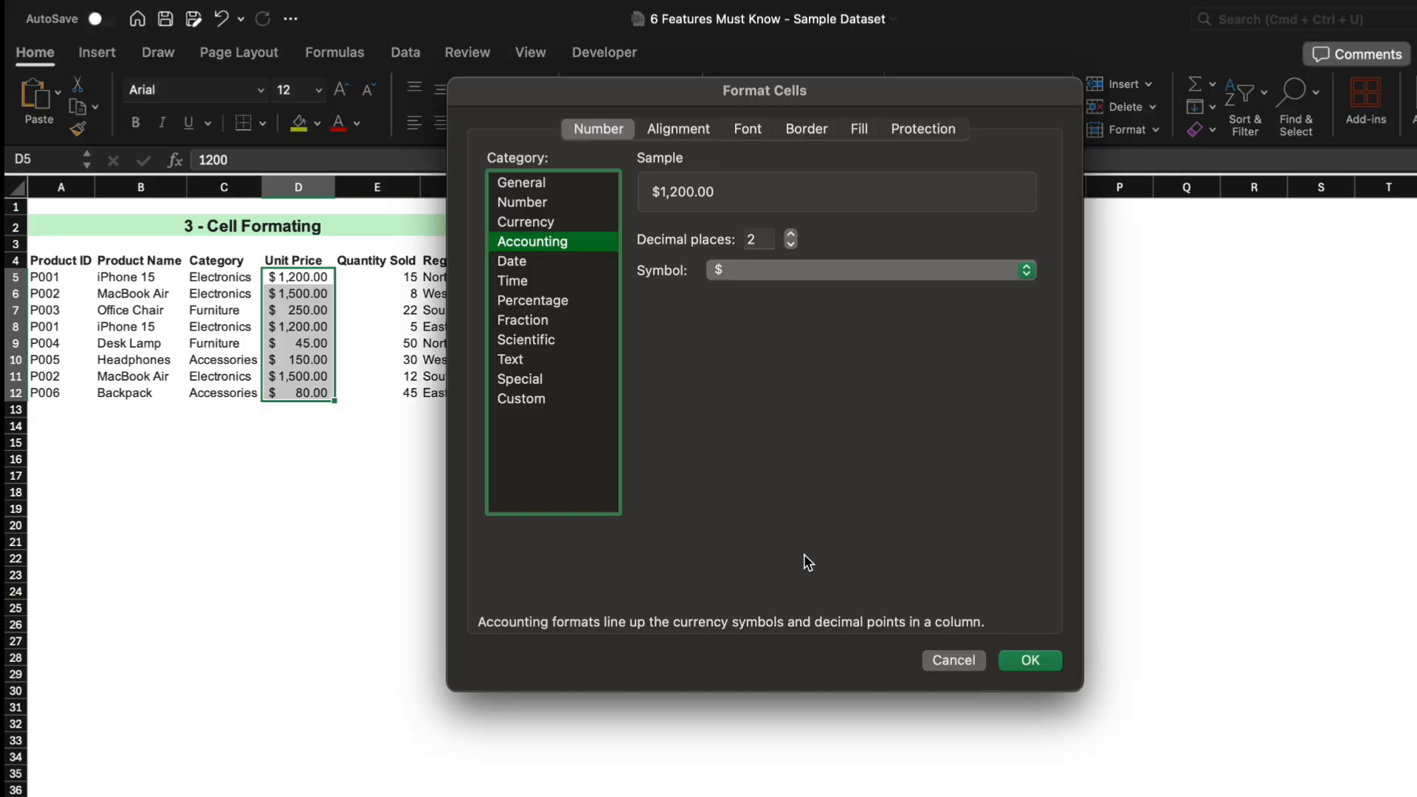
left_click(536, 220)
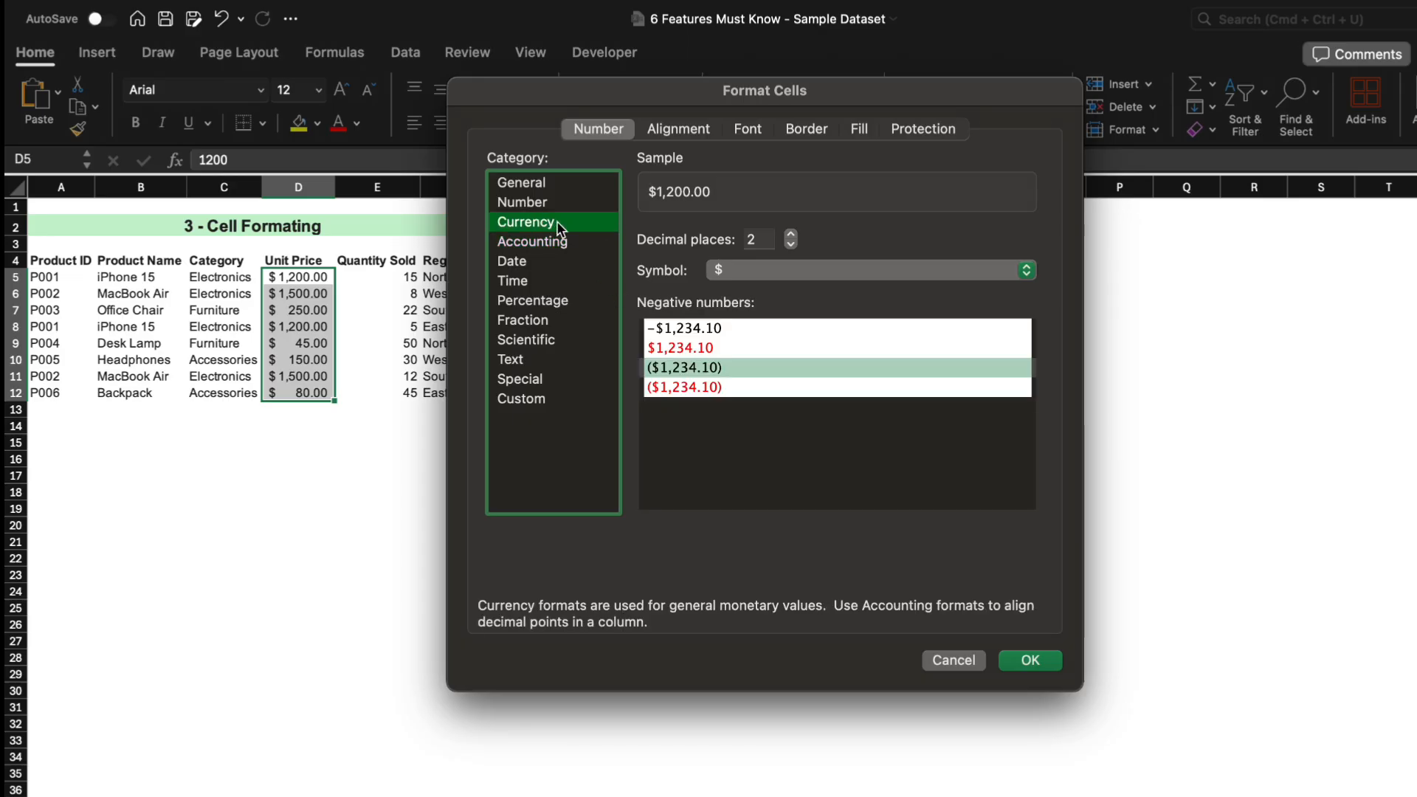
left_click(733, 271)
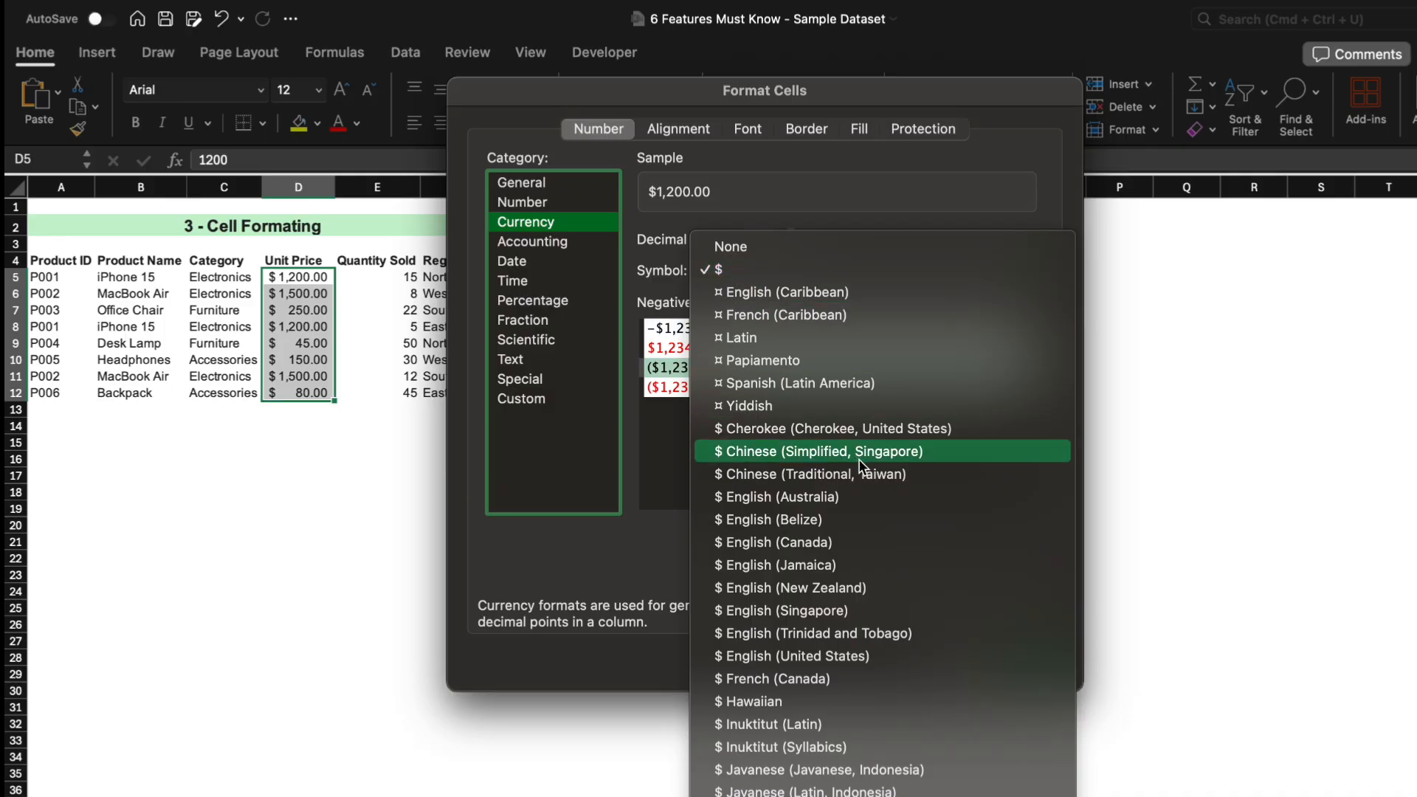
scroll(861, 459, "down", 20)
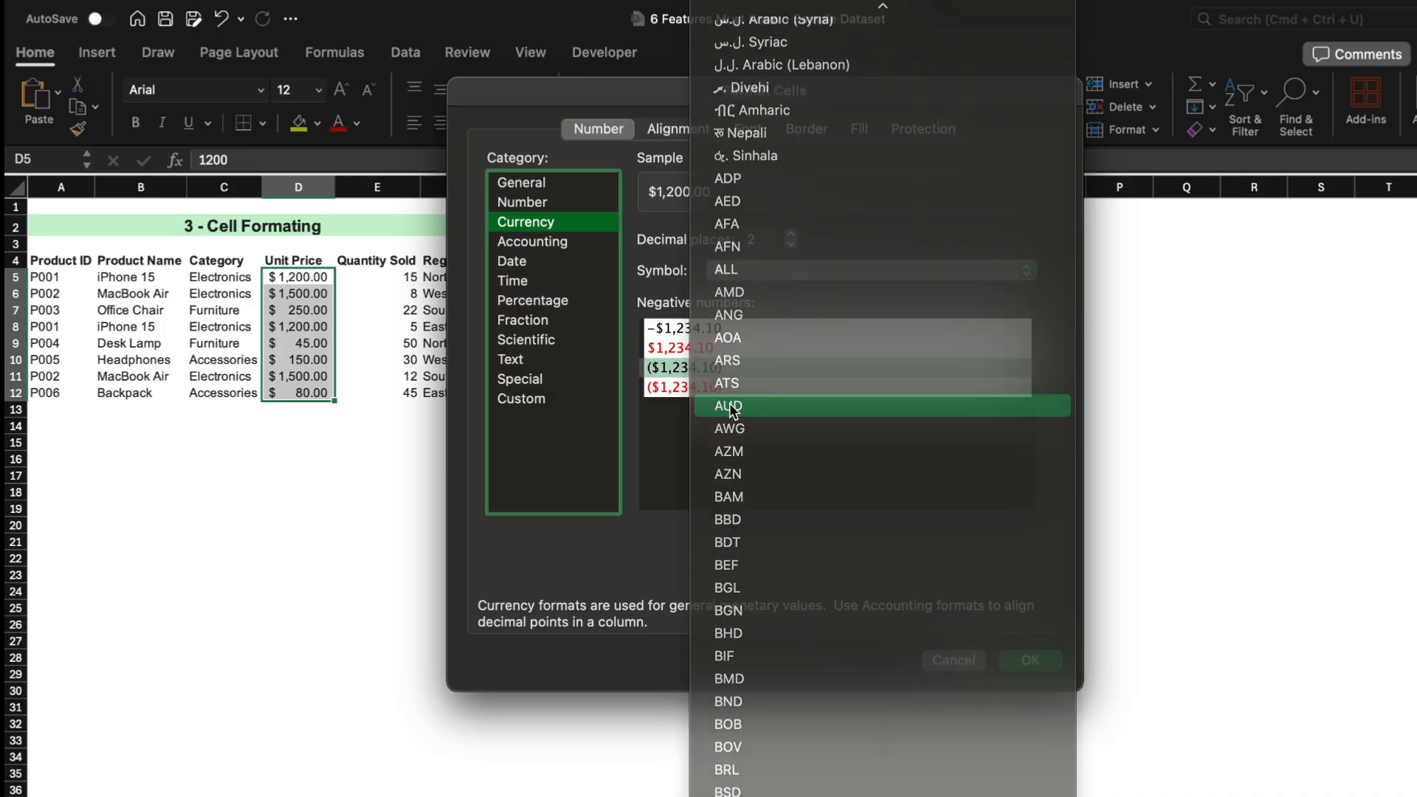
left_click(730, 408)
left_click(1030, 660)
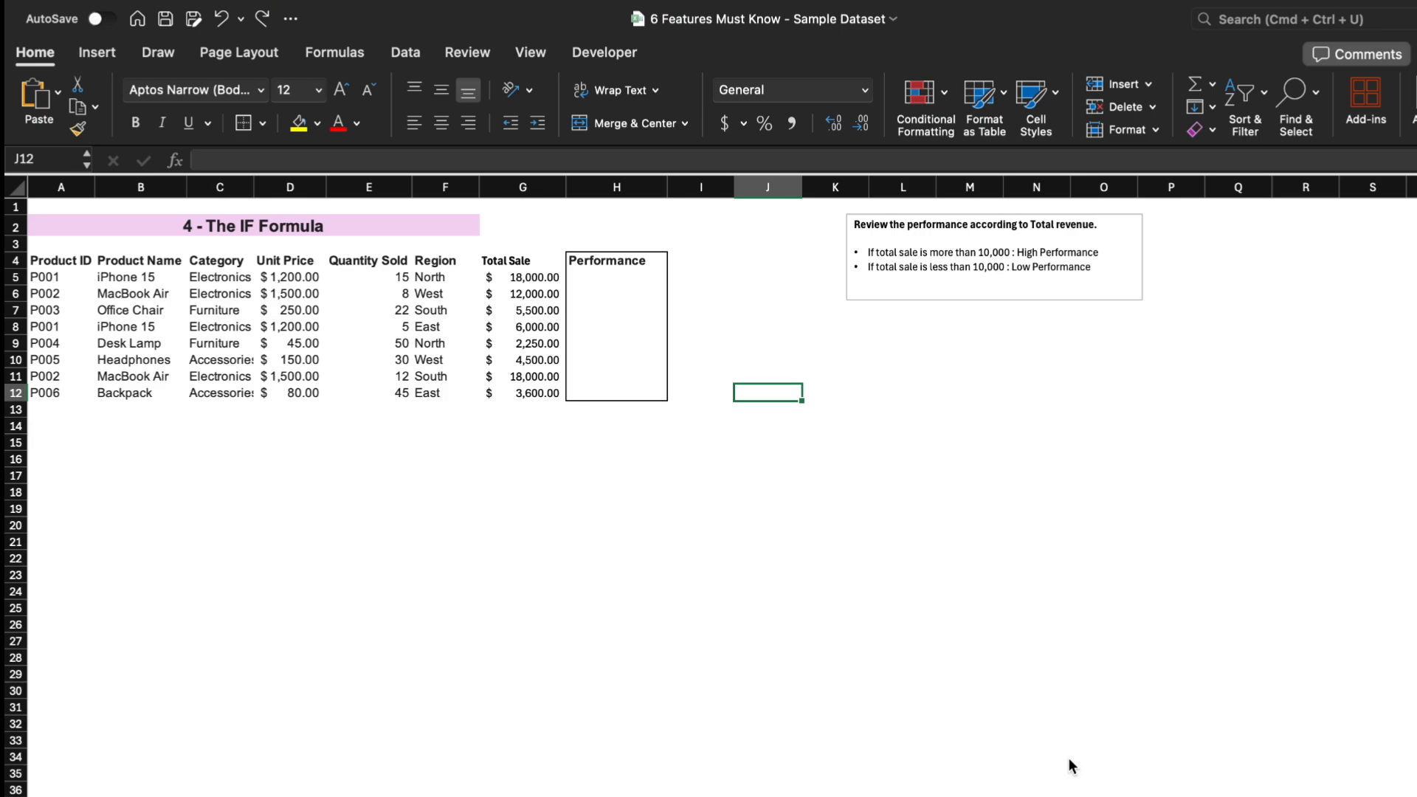
In cell H5, enter the formula =IF(G5>10000,"Hign","Low") to rate performance by total sale.
key("Up")
key("Right")
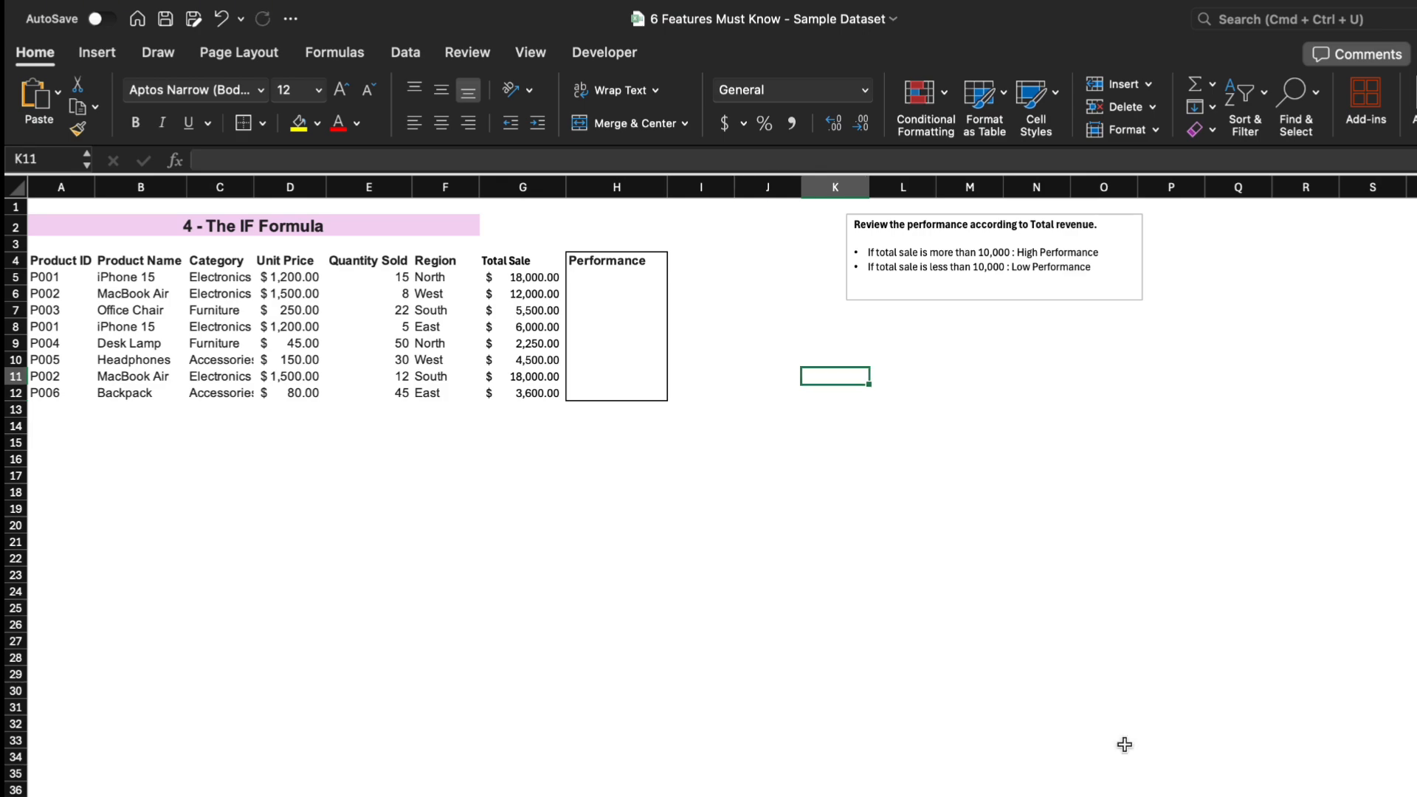
left_click(623, 275)
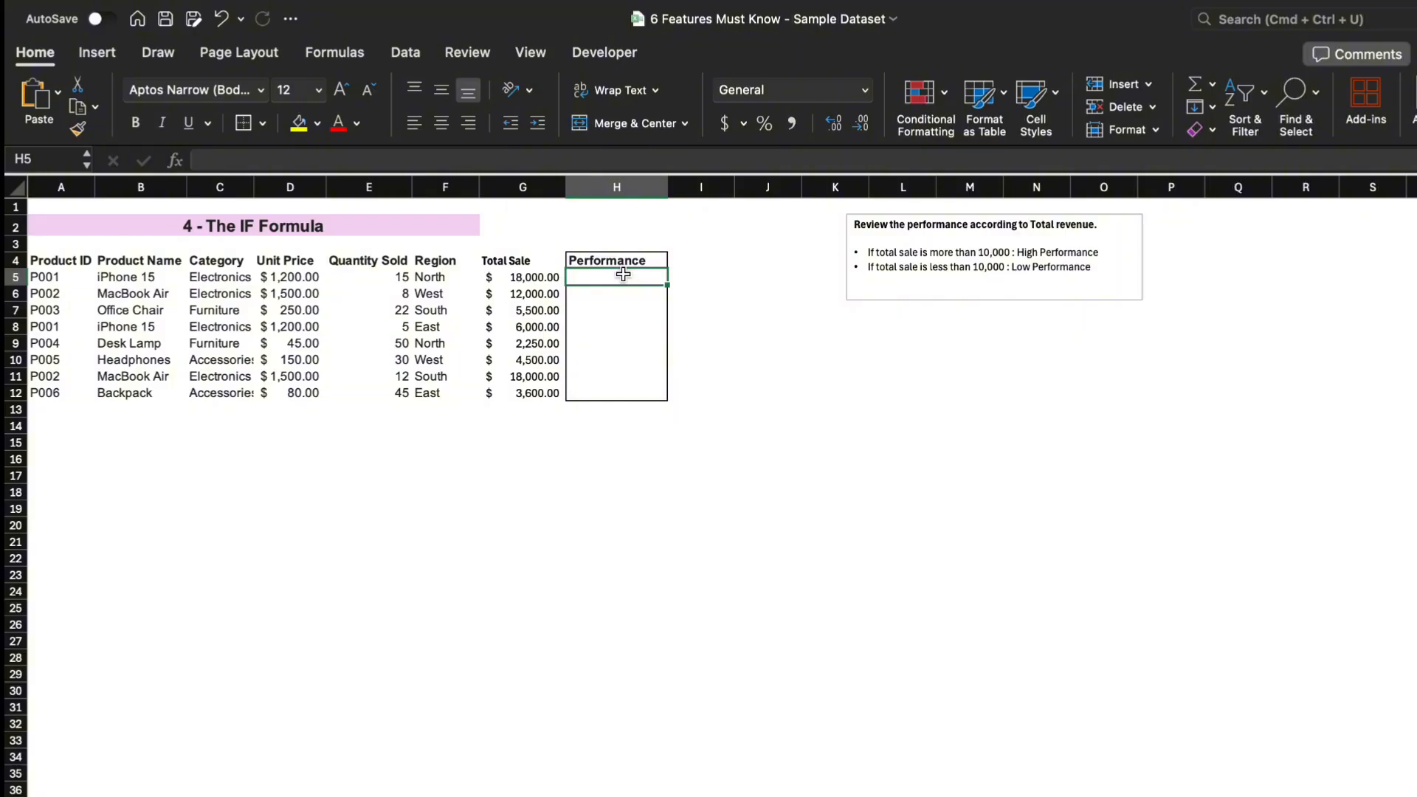
type("=if")
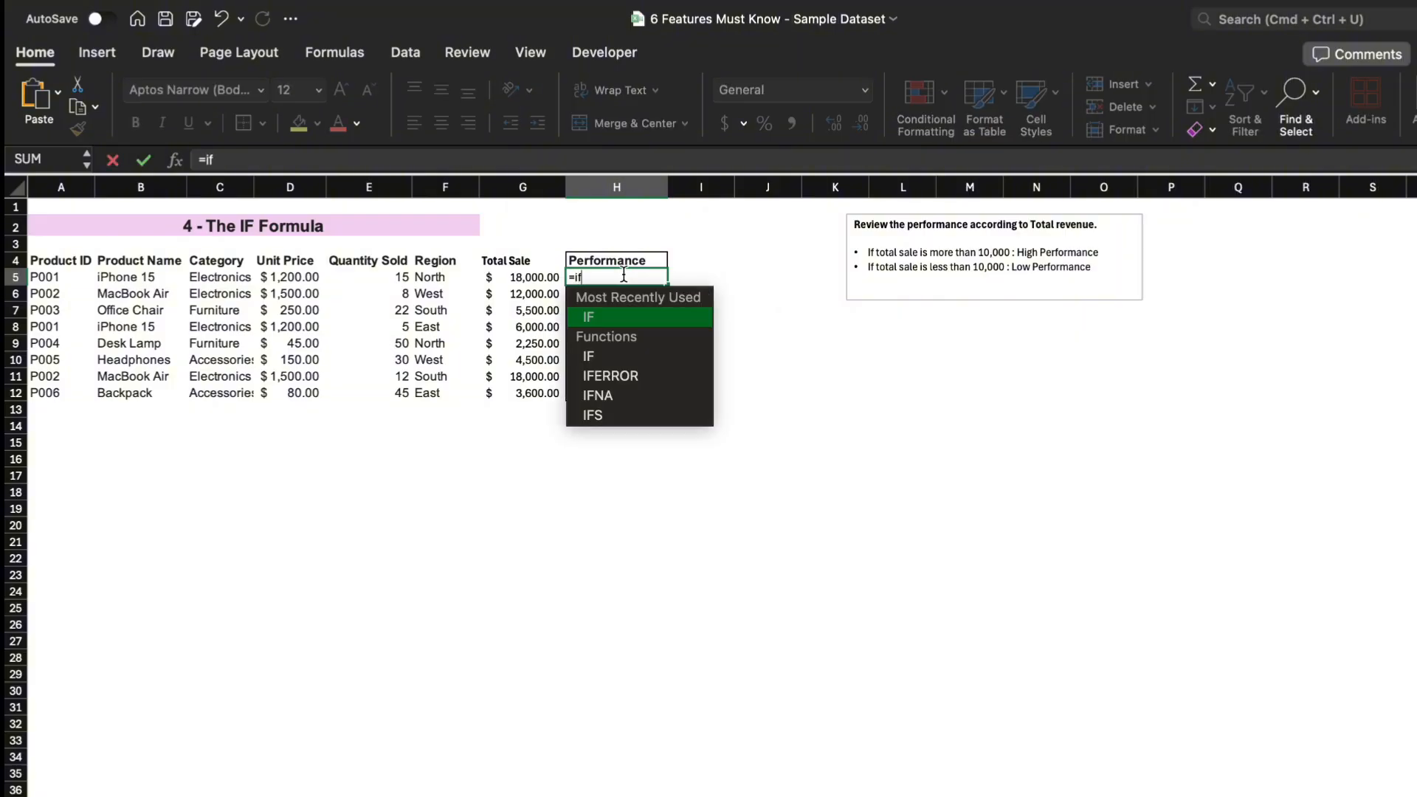
key("Tab")
left_click(538, 276)
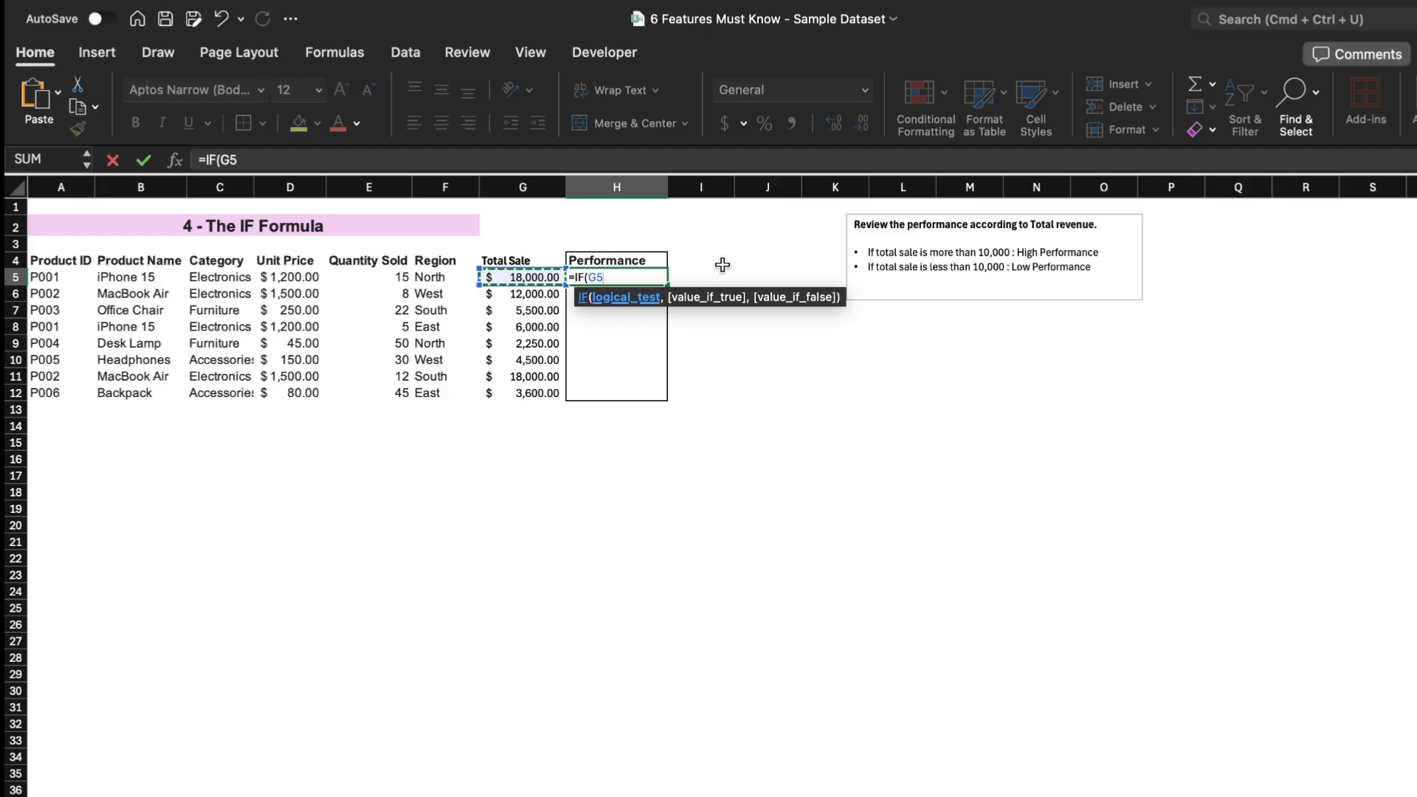
type(">10000,")
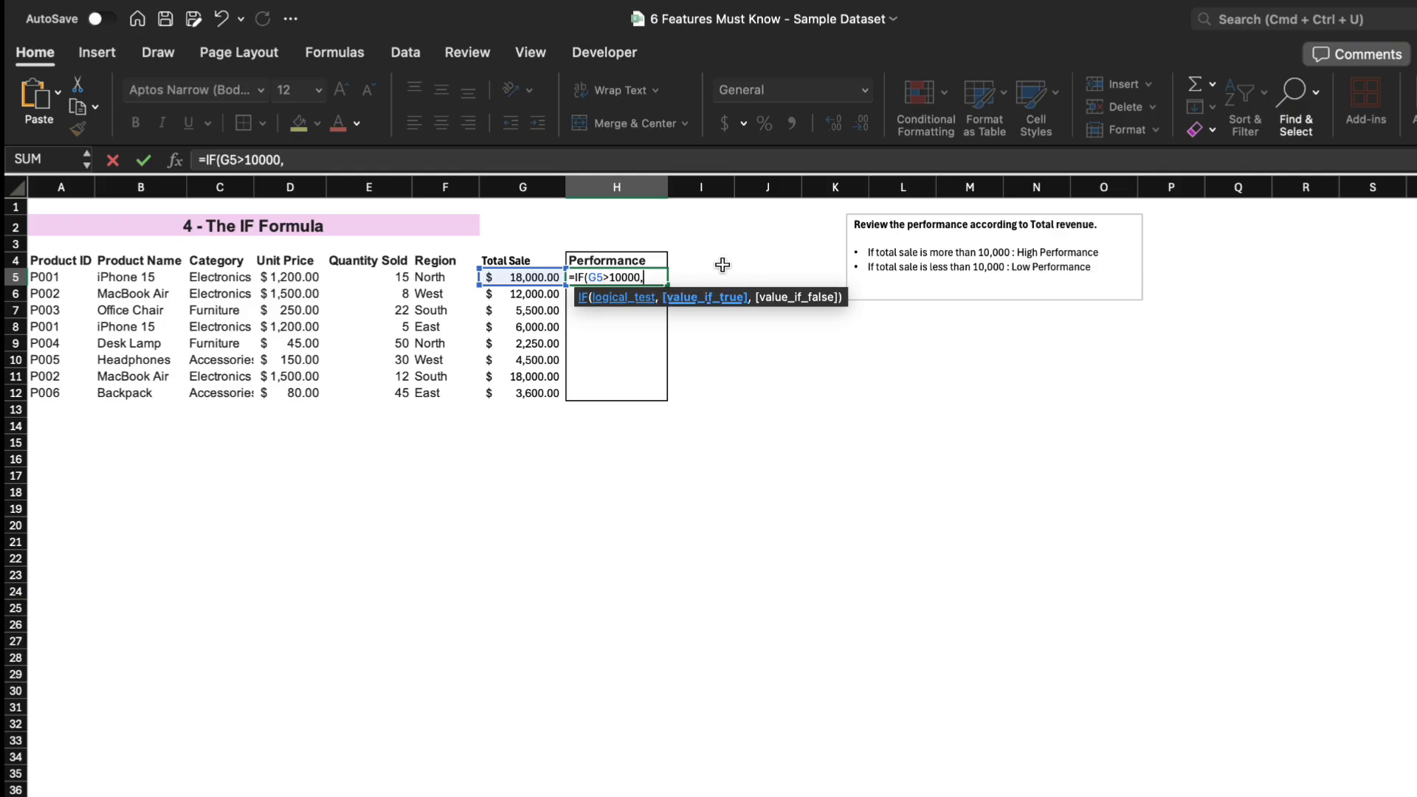
type("\"Hign\",\"")
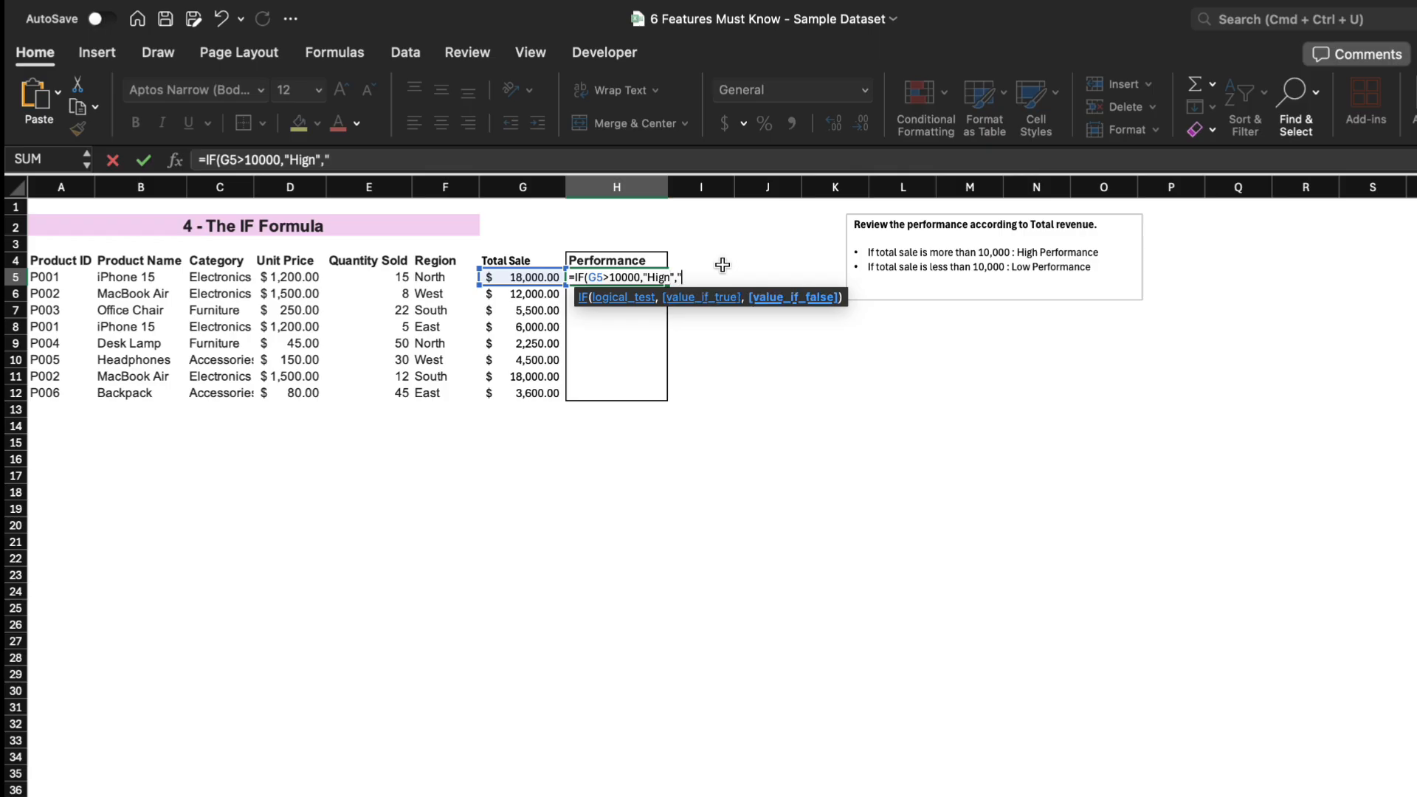
type("Low\")")
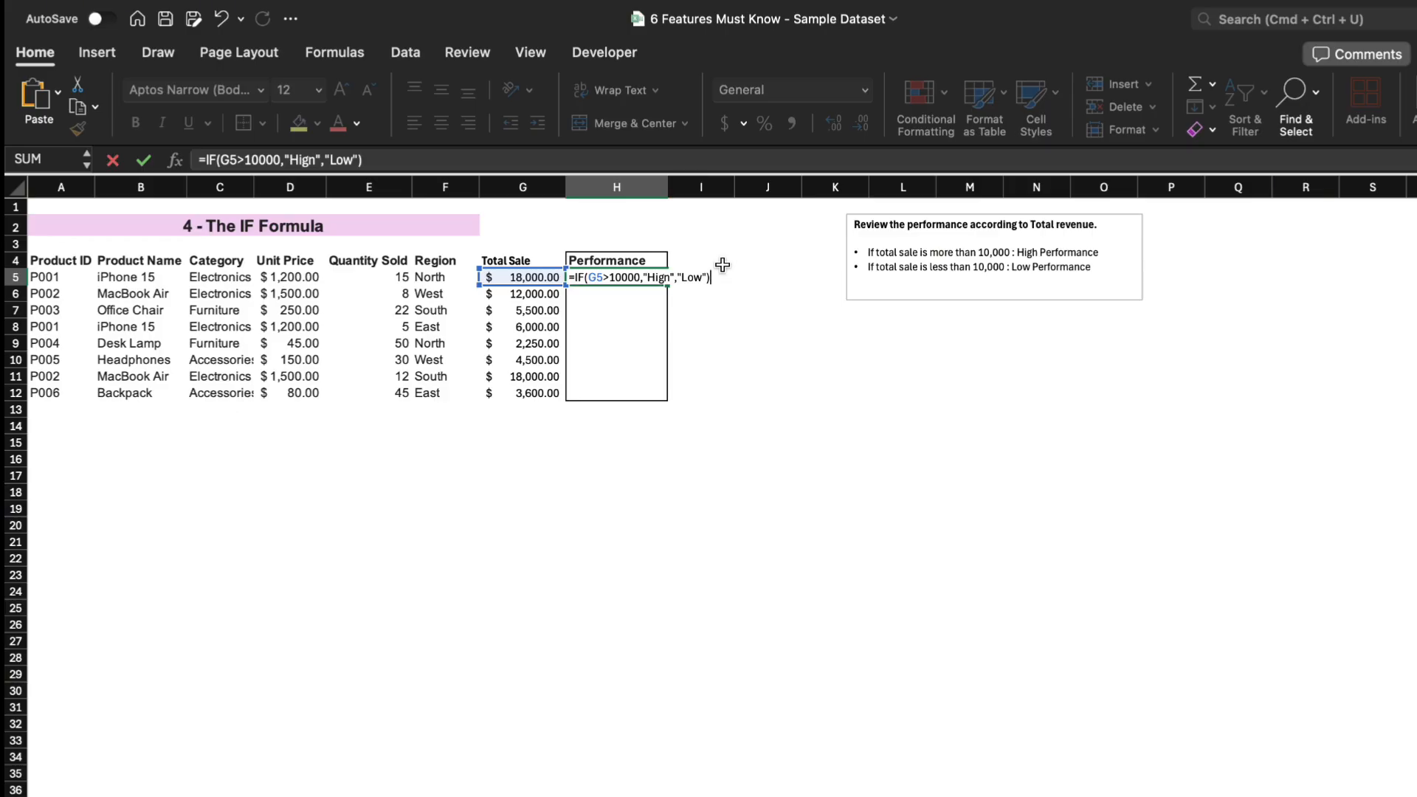
key("Return")
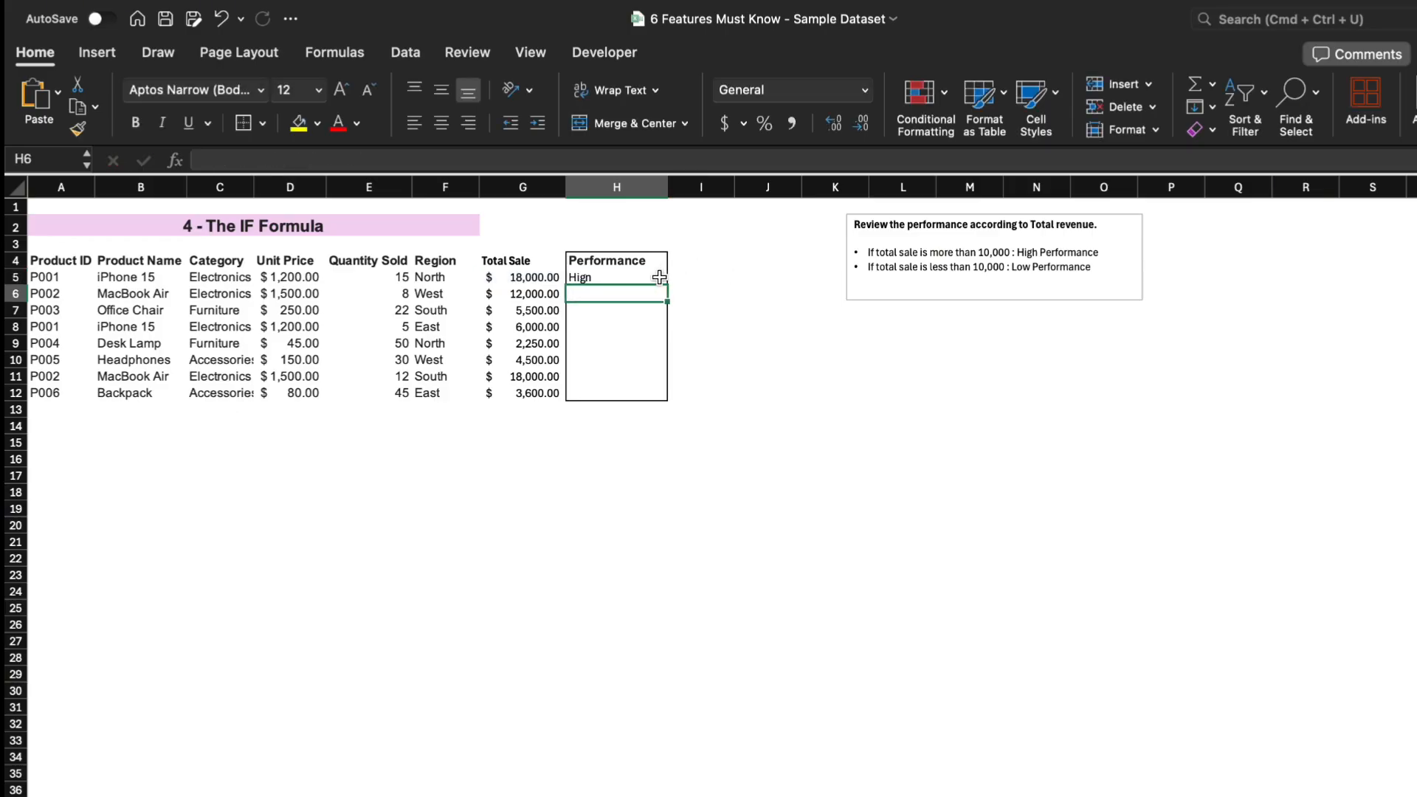
Fill the performance formula down the Performance column to row 12.
left_click(659, 277)
double_click(666, 285)
left_click(700, 288)
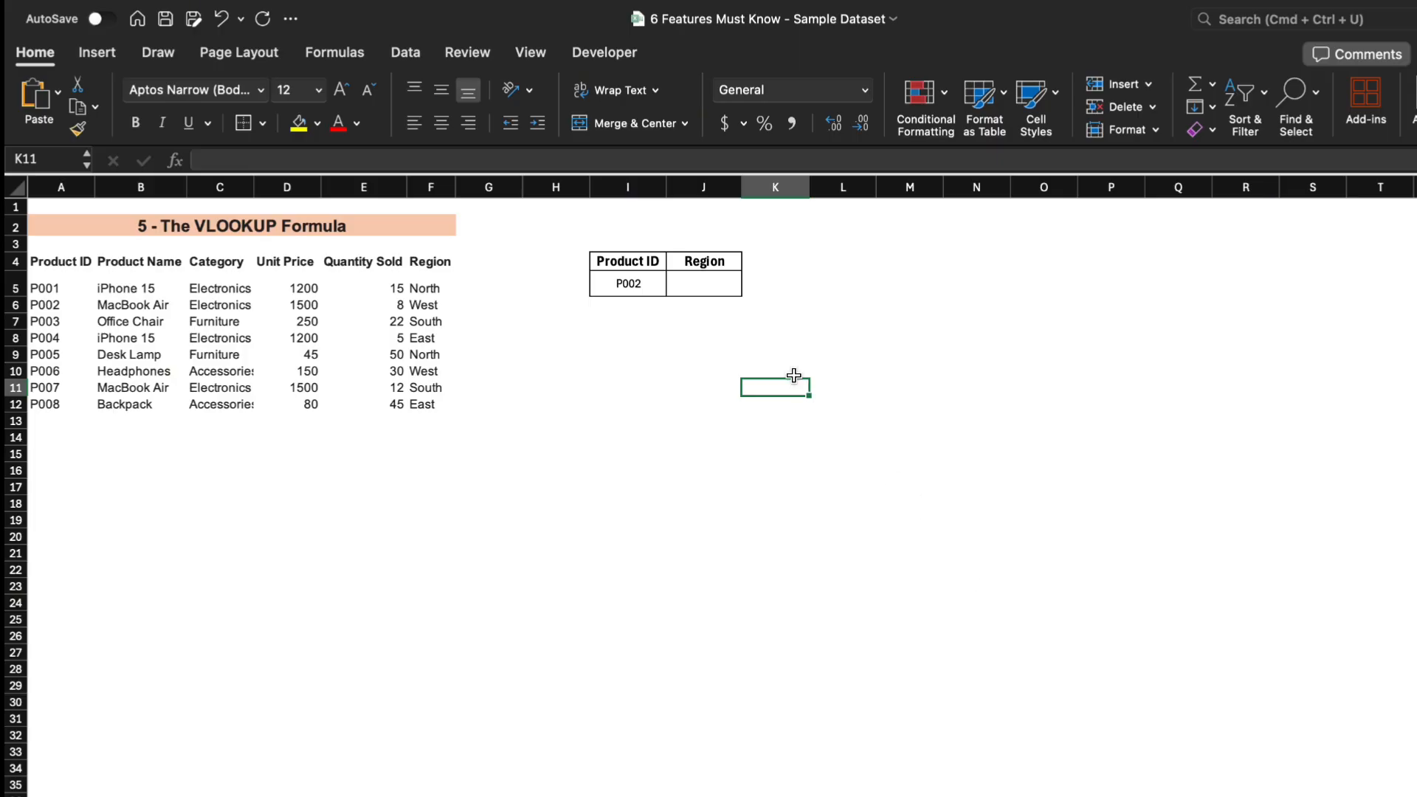
In cell J5, enter the formula =VLOOKUP(I5,A5:F12,6,0) to return the Region for the Product ID in I5.
left_click(700, 290)
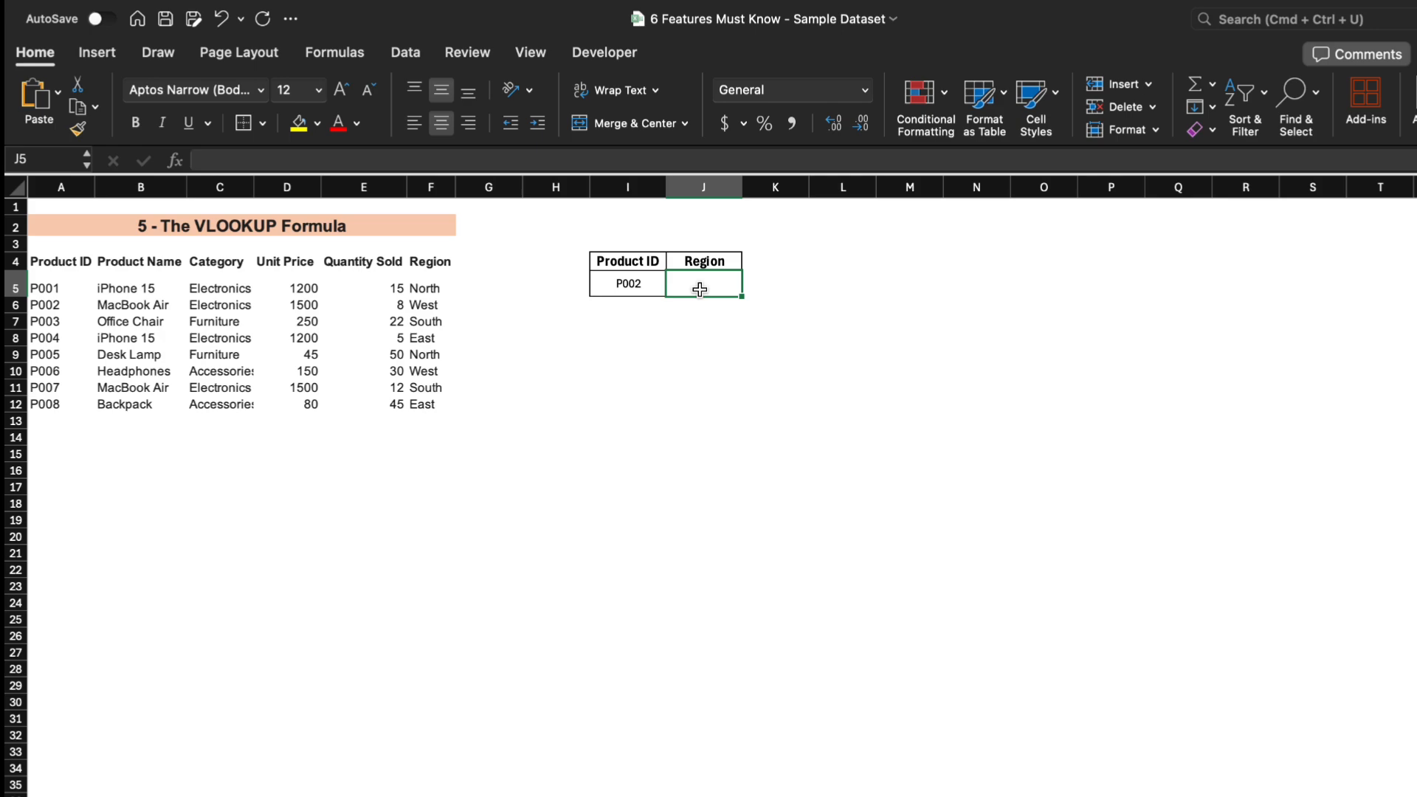
type("=vll")
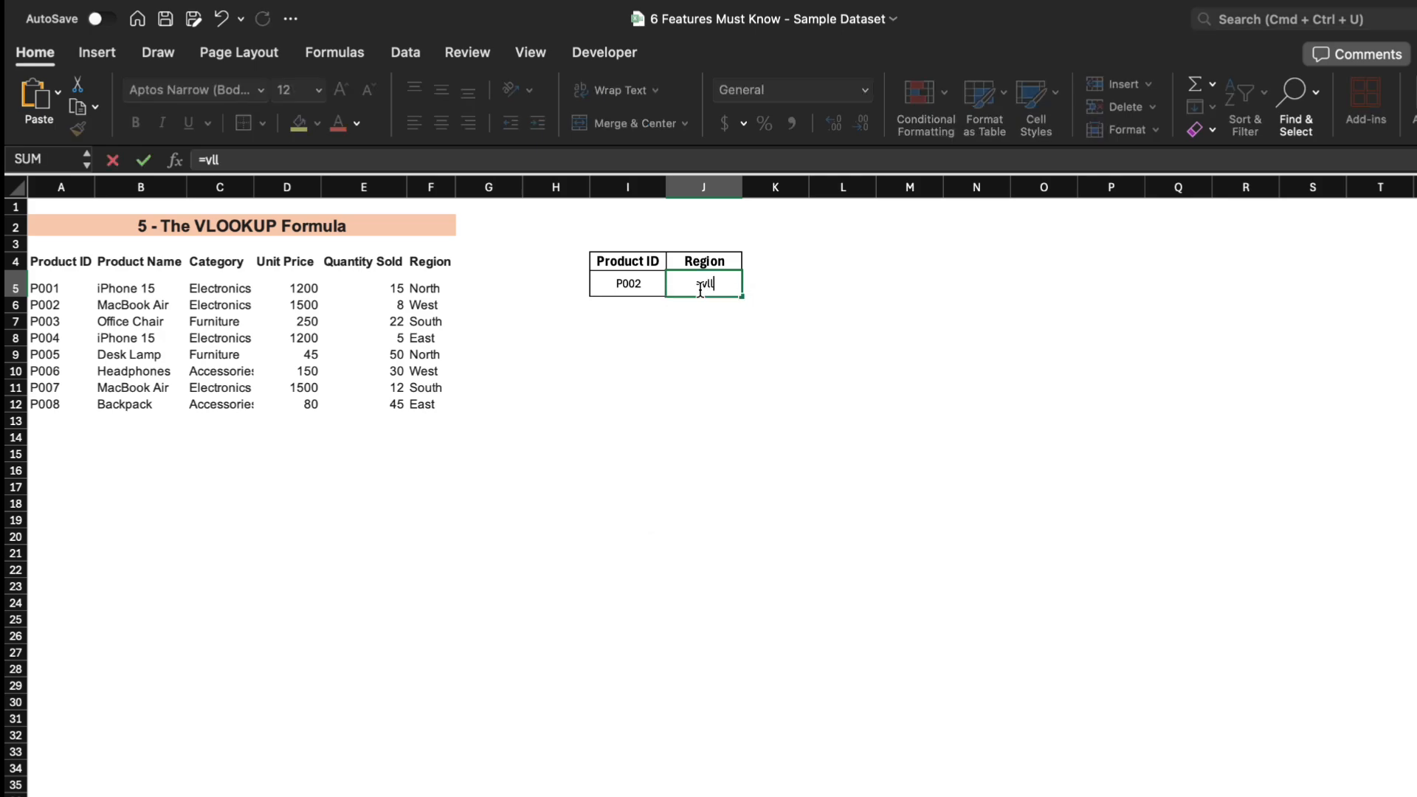
key("BackSpace")
key("Tab")
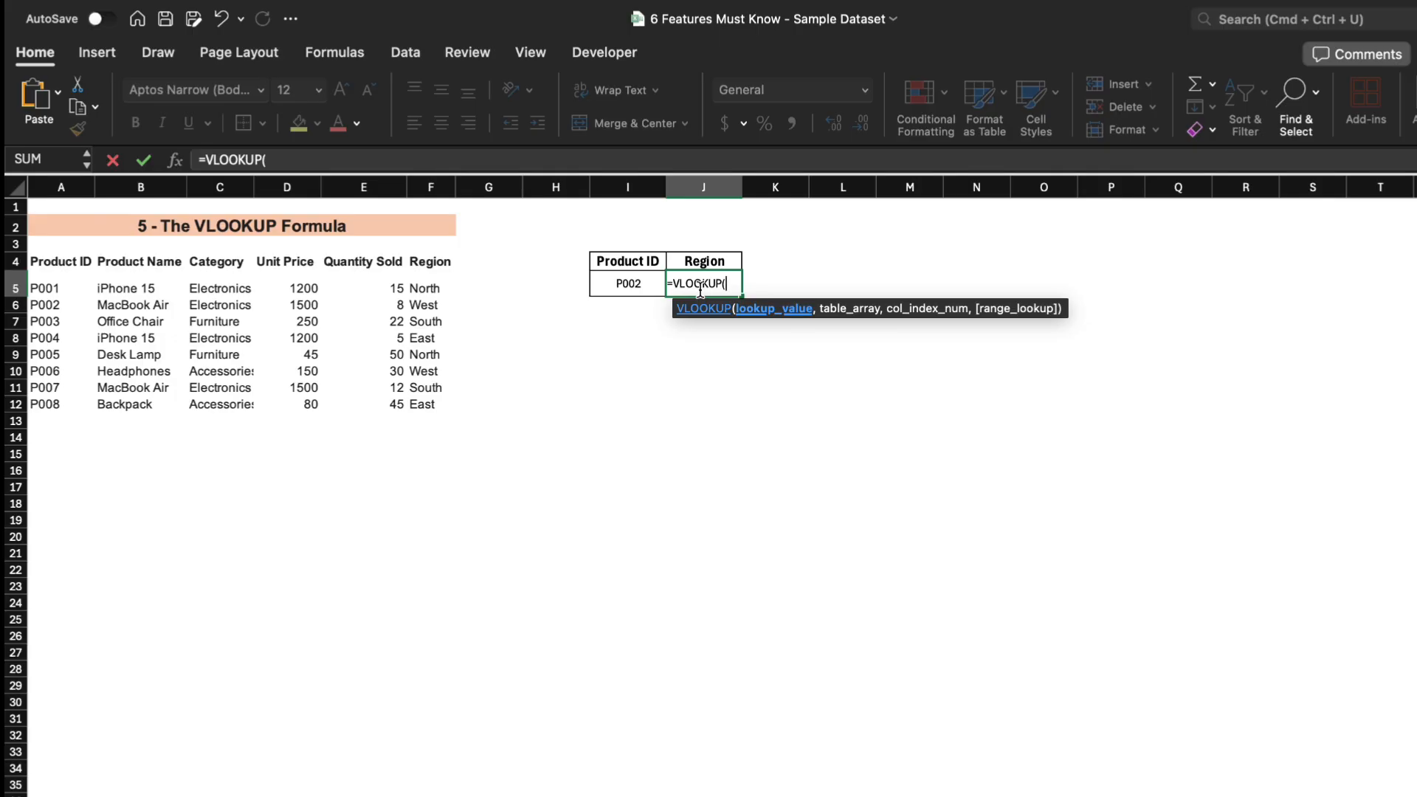
left_click(635, 282)
type(",")
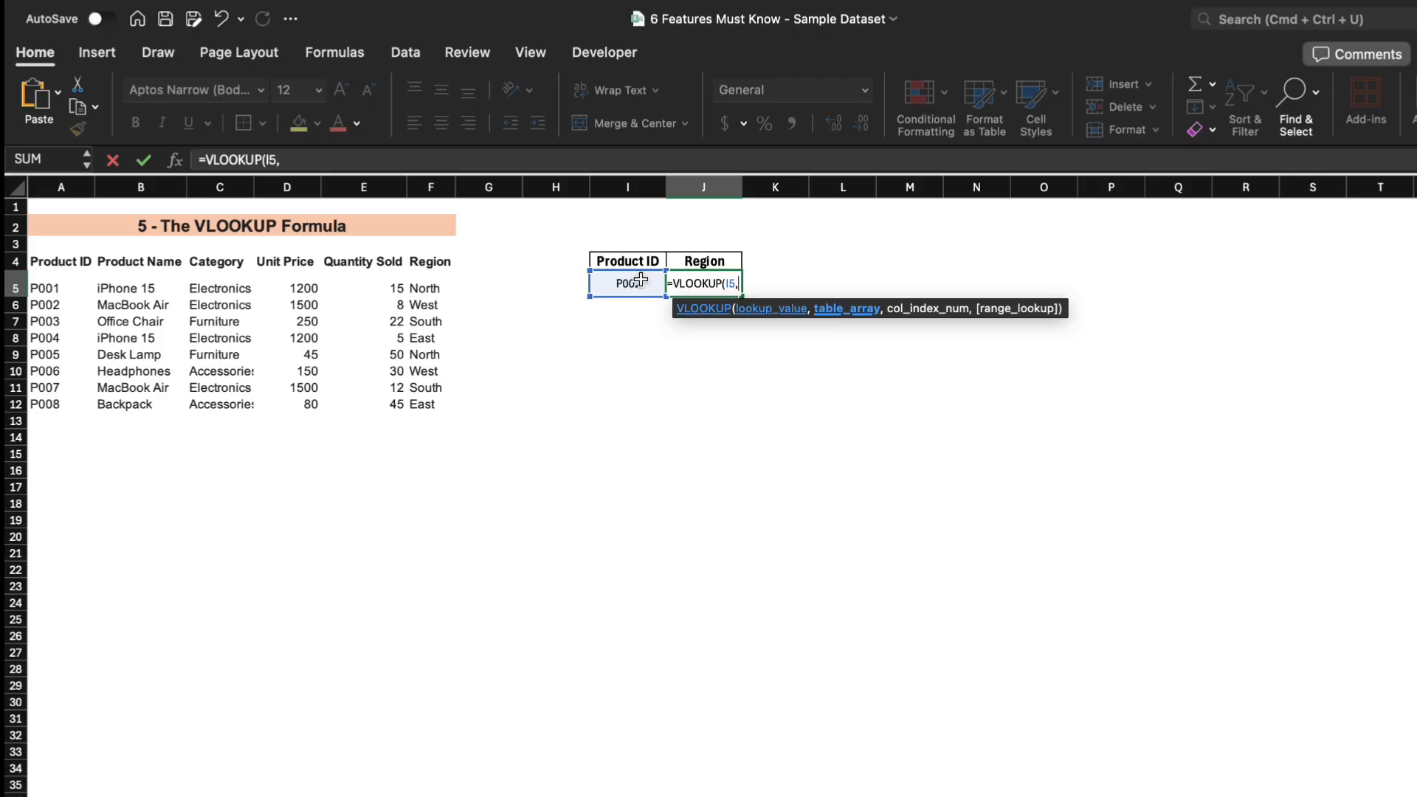
left_click_drag(44, 288, 417, 402)
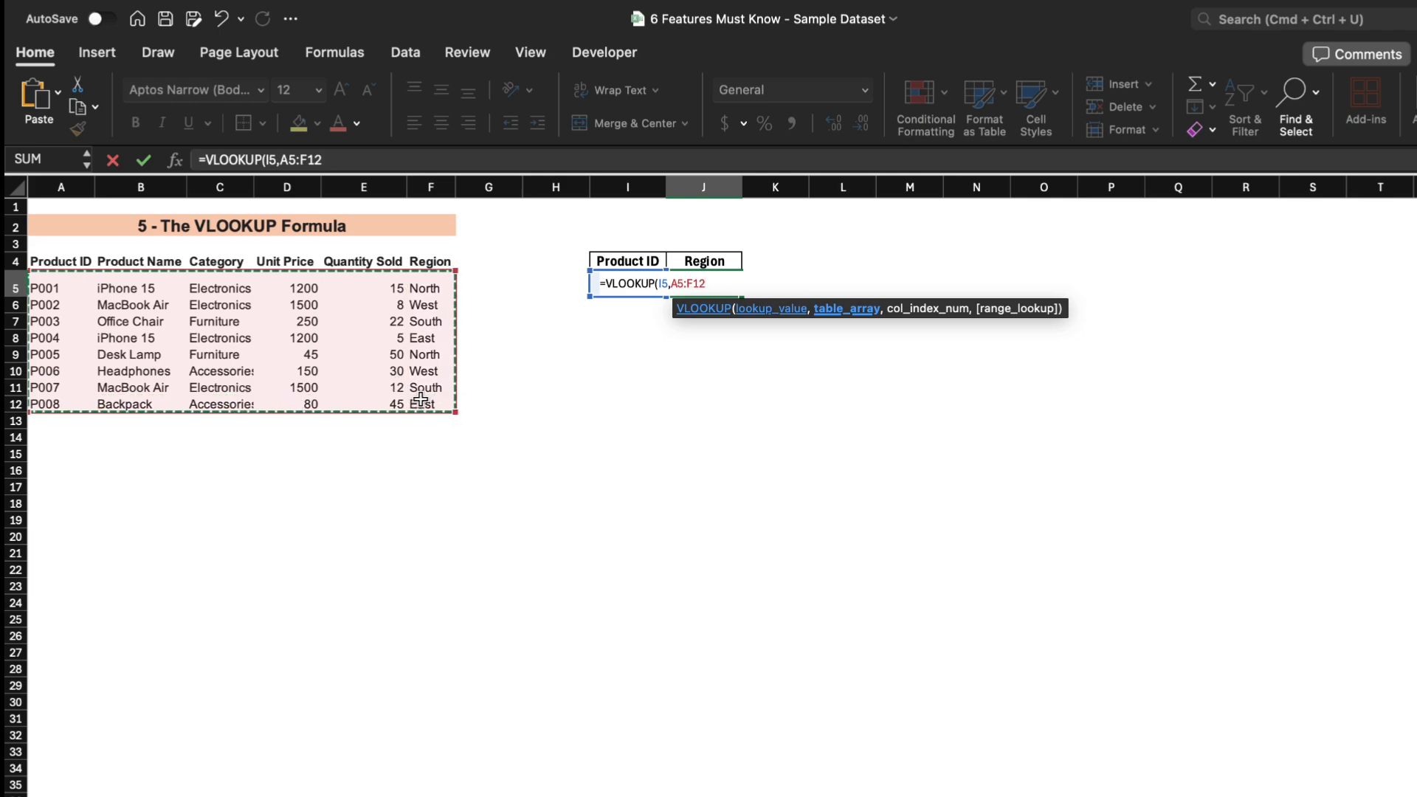
type(",")
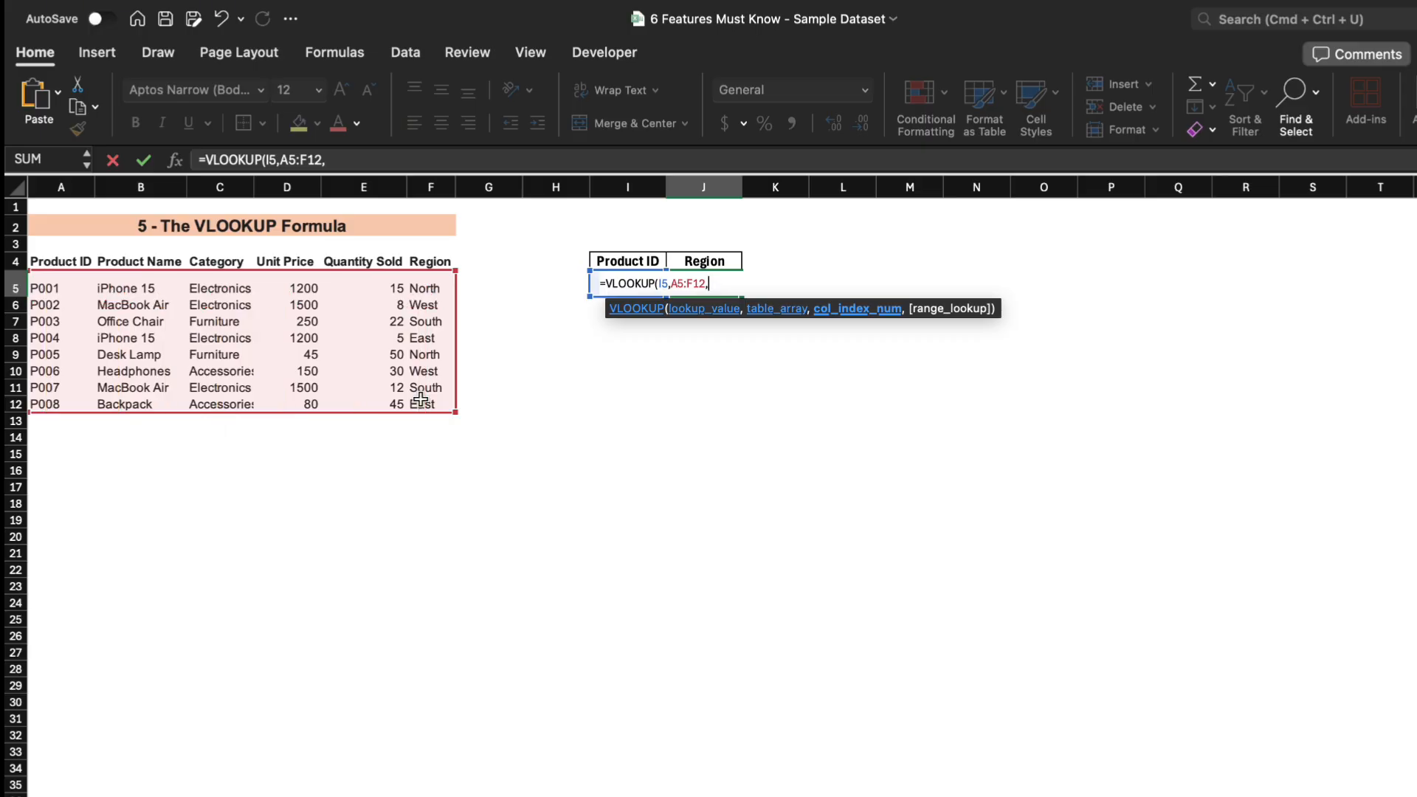
type("6,")
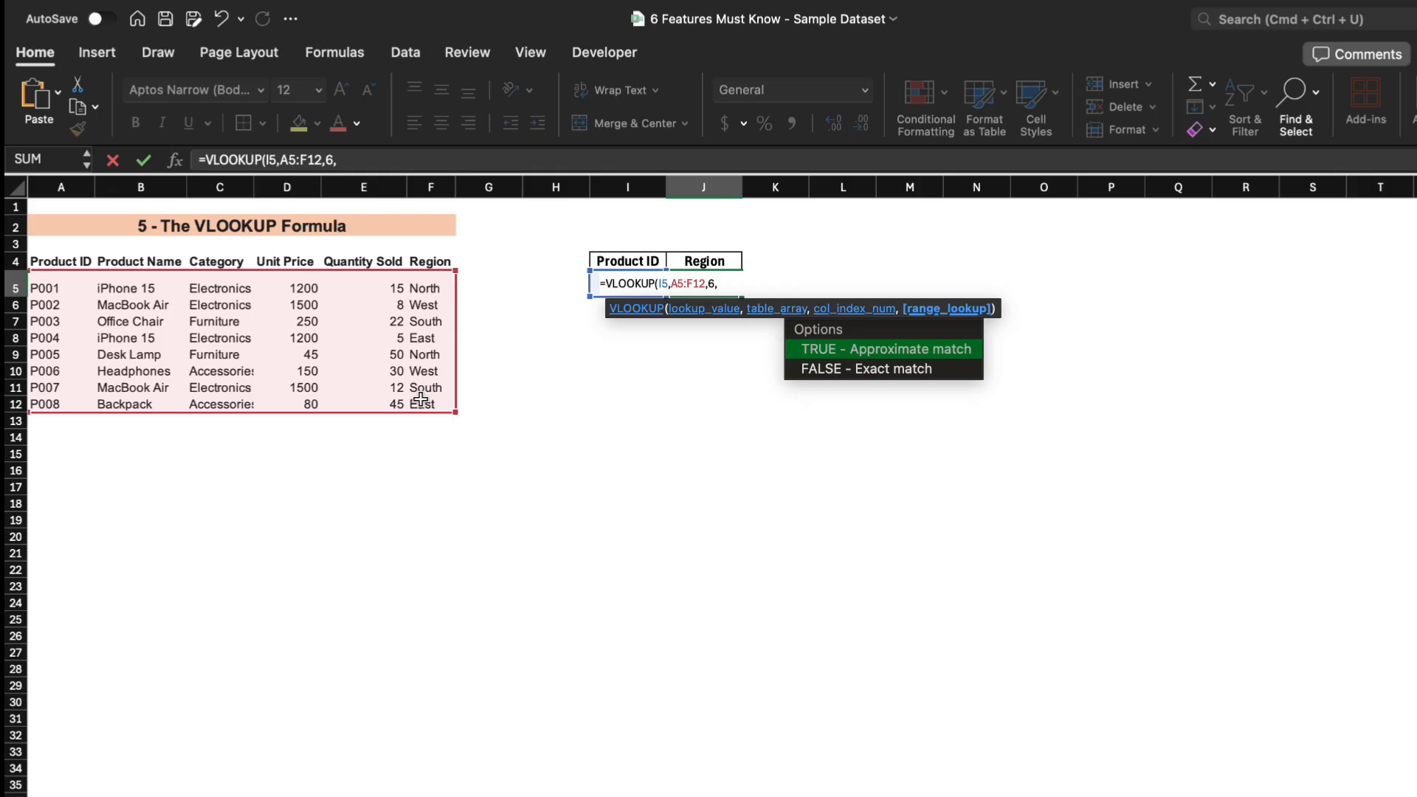
type("0)")
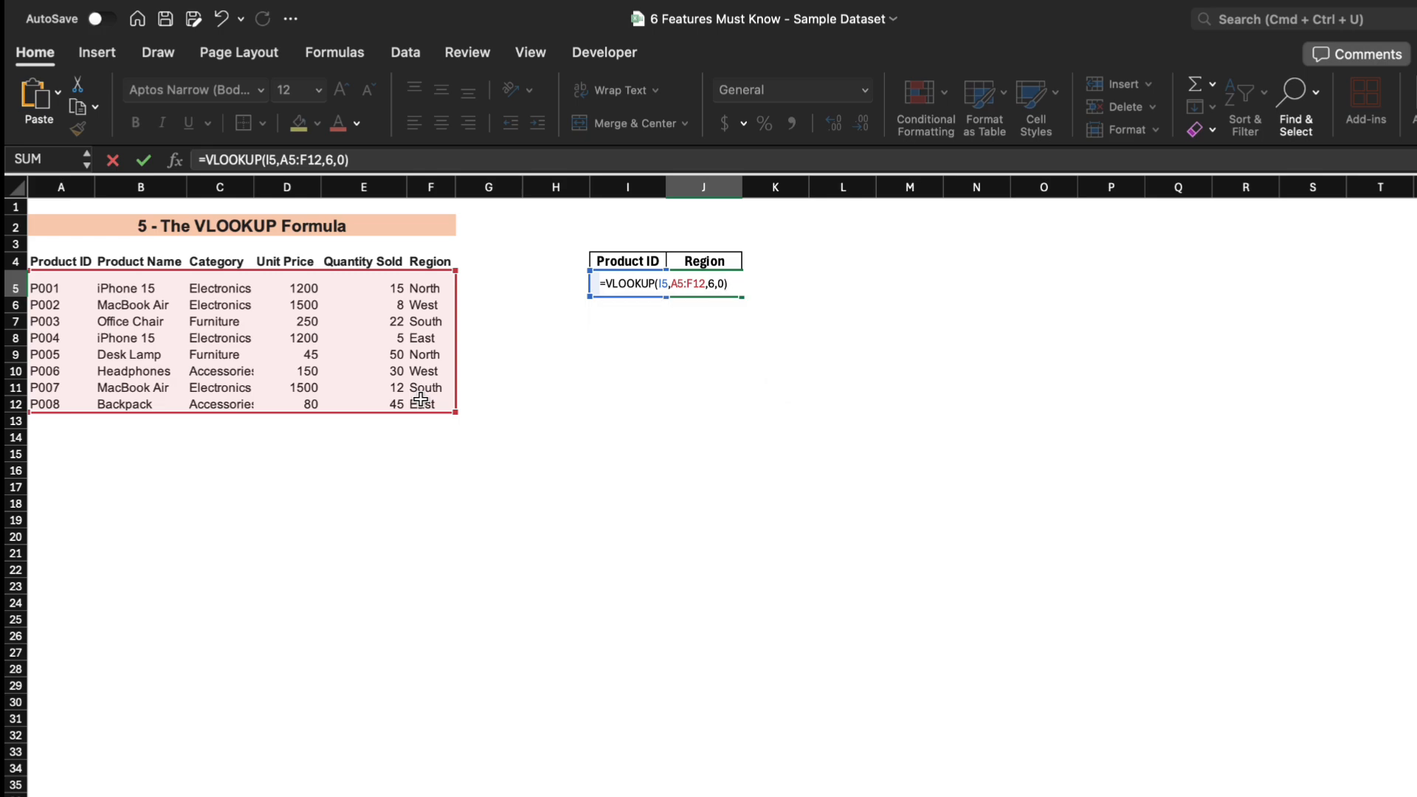
key("Return")
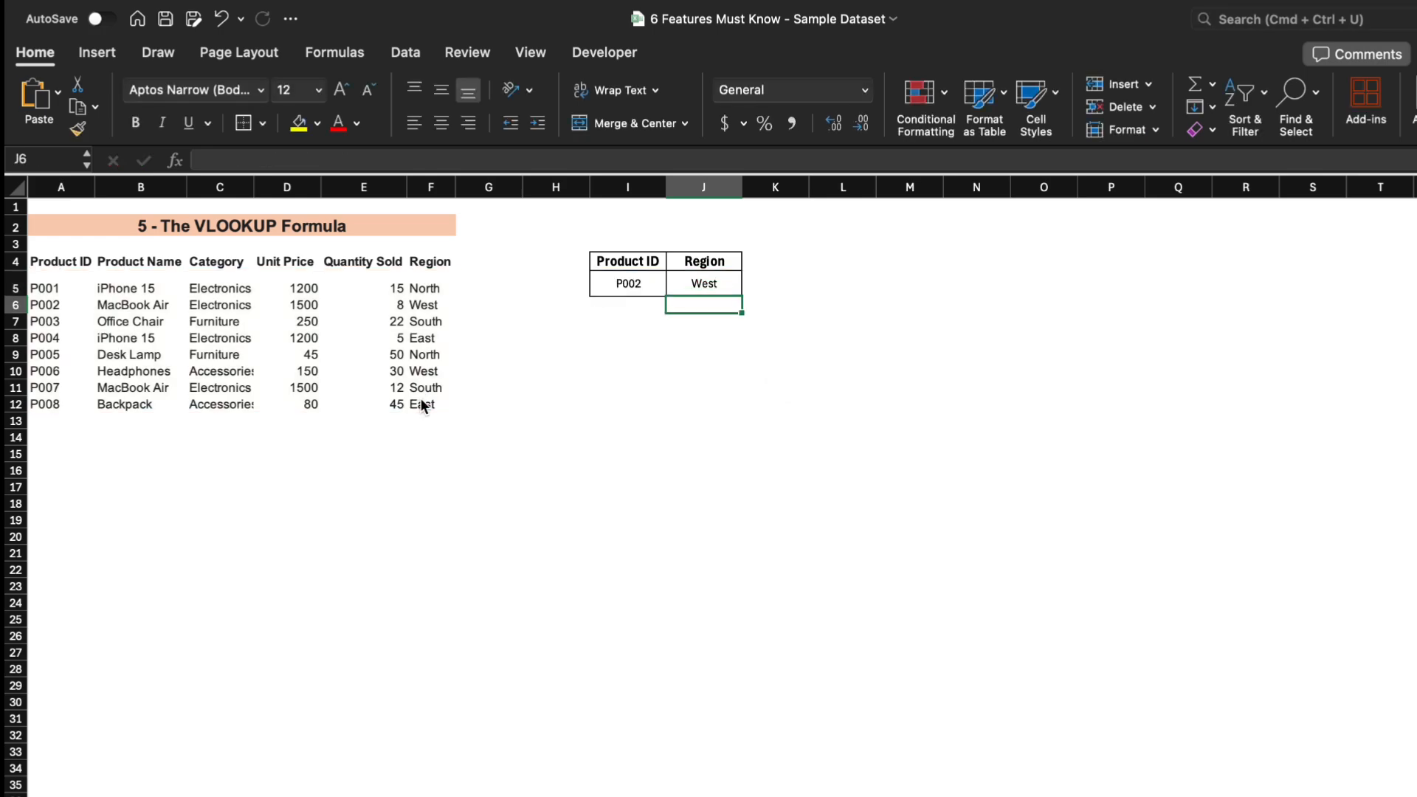
Change the lookup Product ID in cell I5 to P004.
left_click(631, 285)
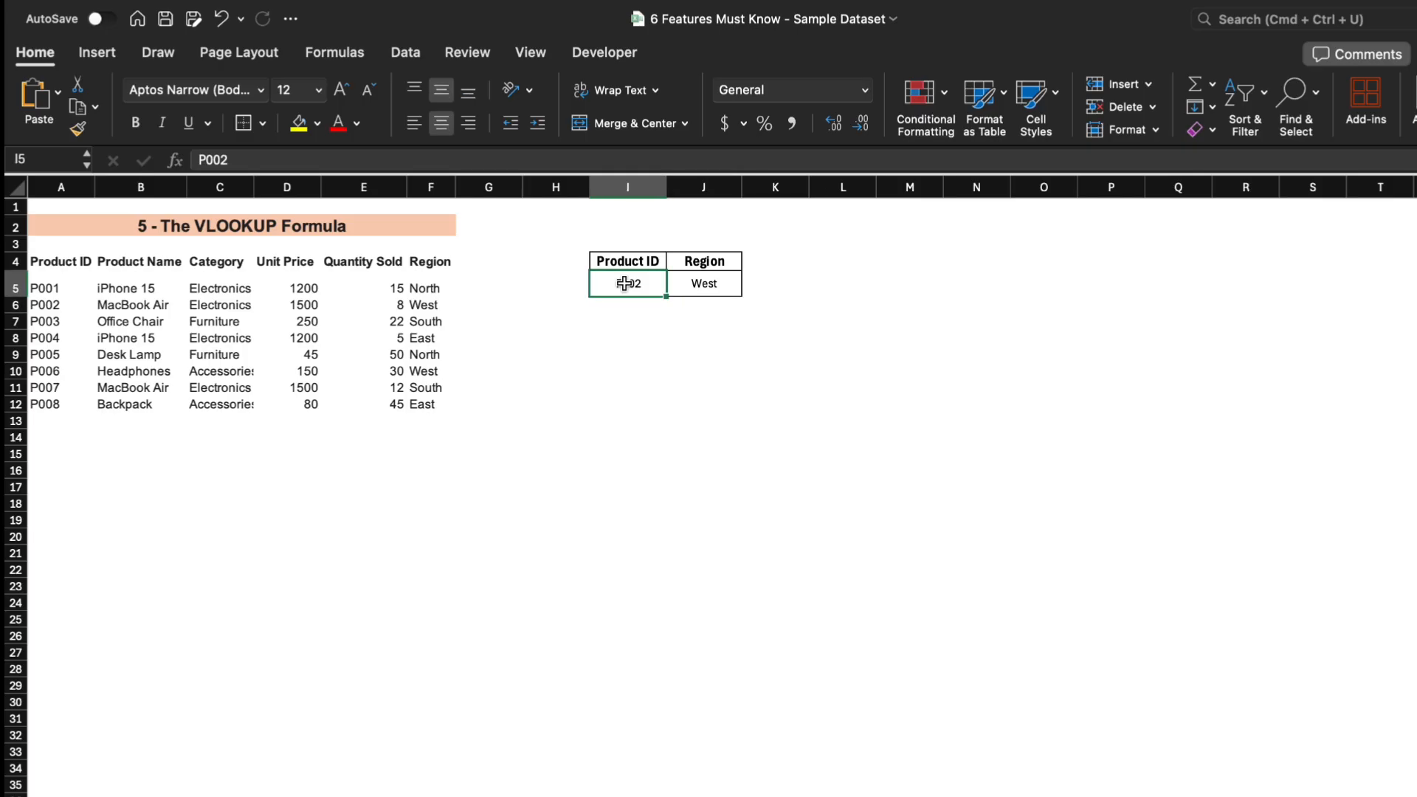
left_click(247, 161)
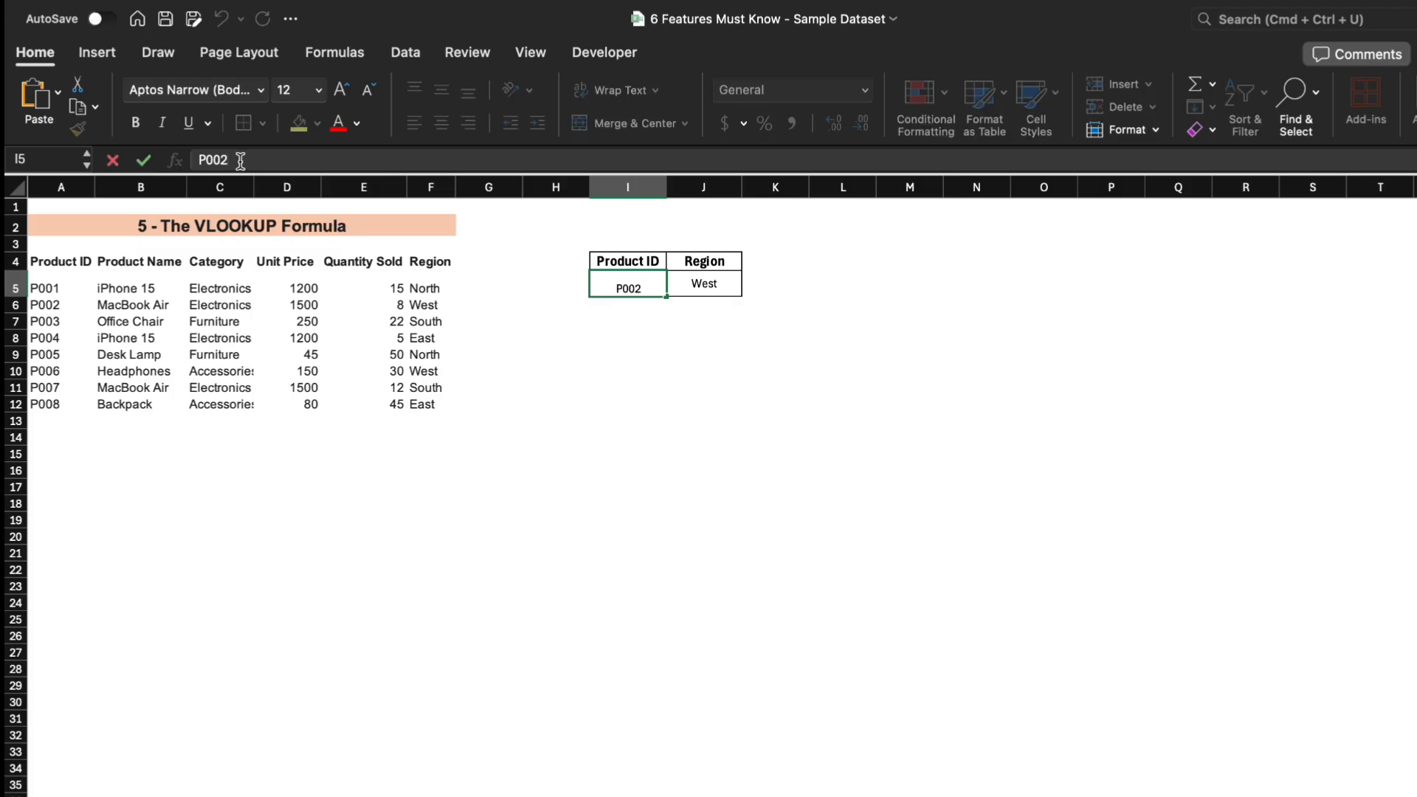
key("BackSpace")
type("4")
key("Return")
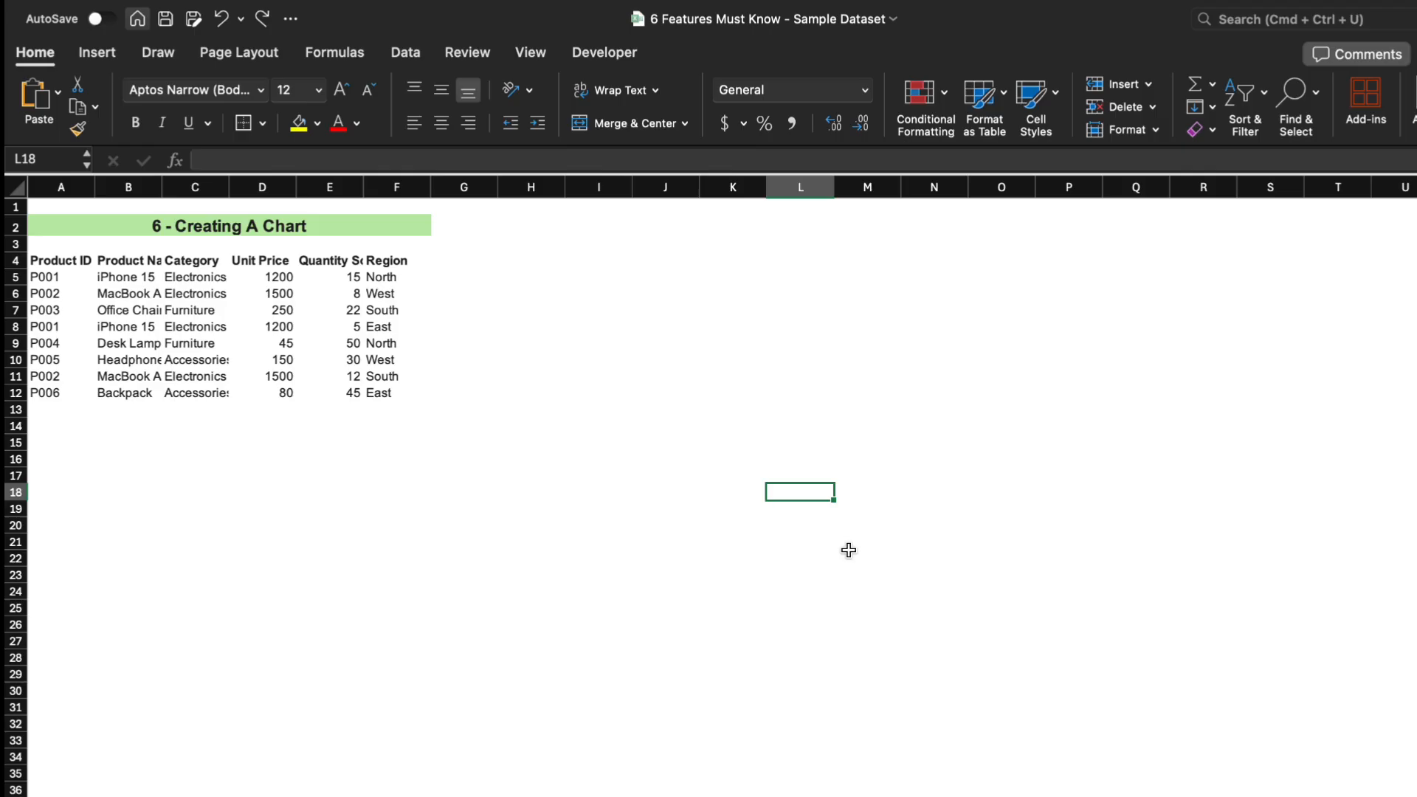
Select the data range A4:F12 on the chart sheet and insert a recommended Clustered Bar chart.
left_click(848, 550)
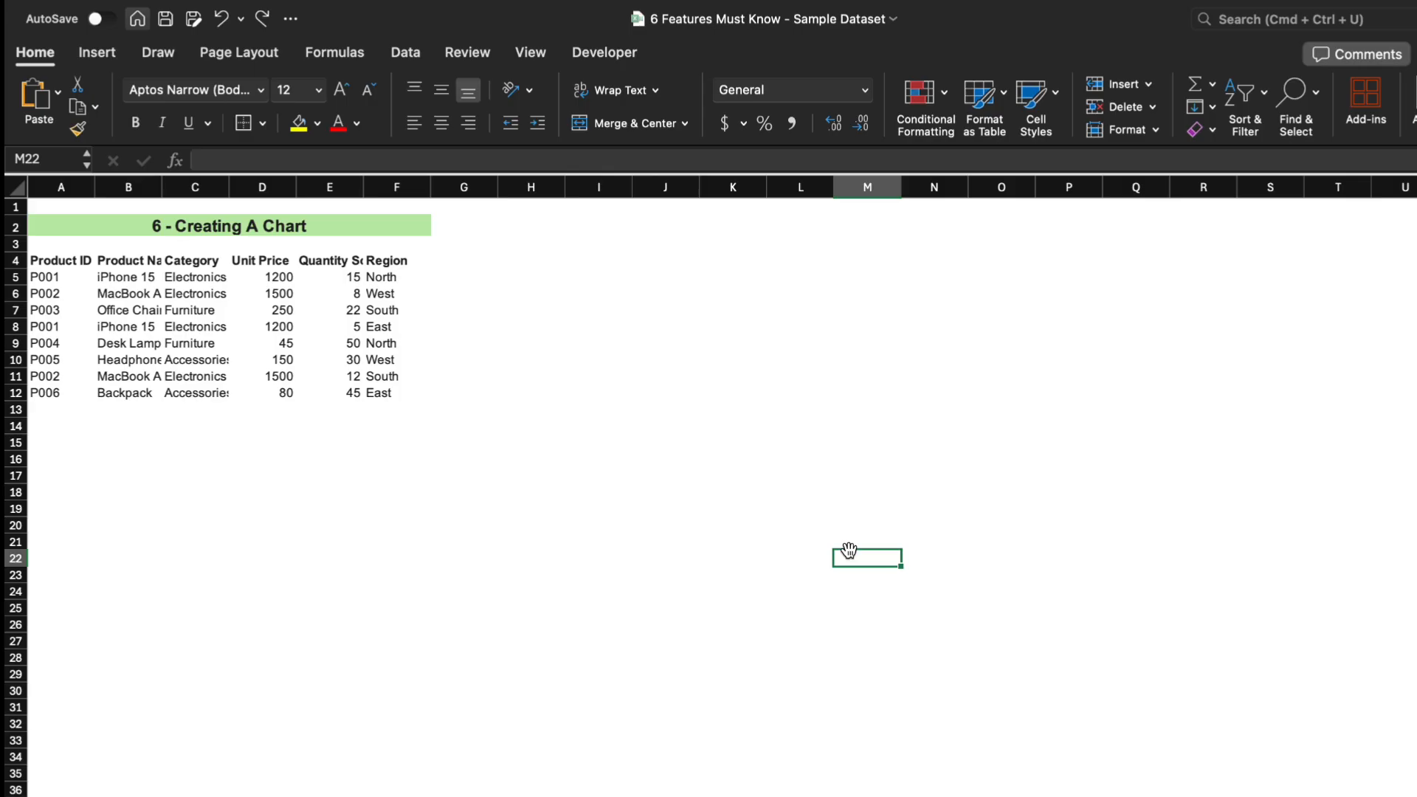
left_click_drag(59, 261, 385, 389)
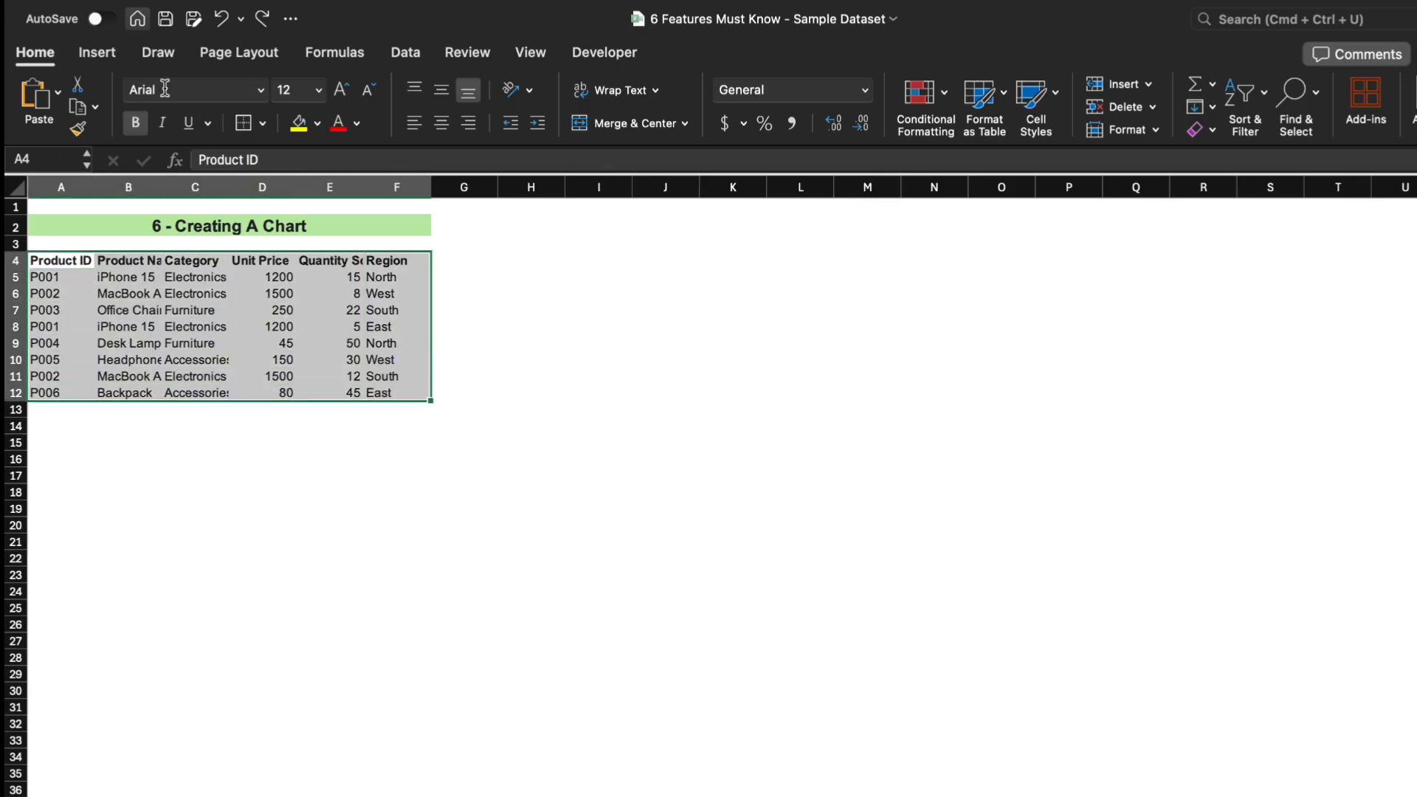
left_click(107, 59)
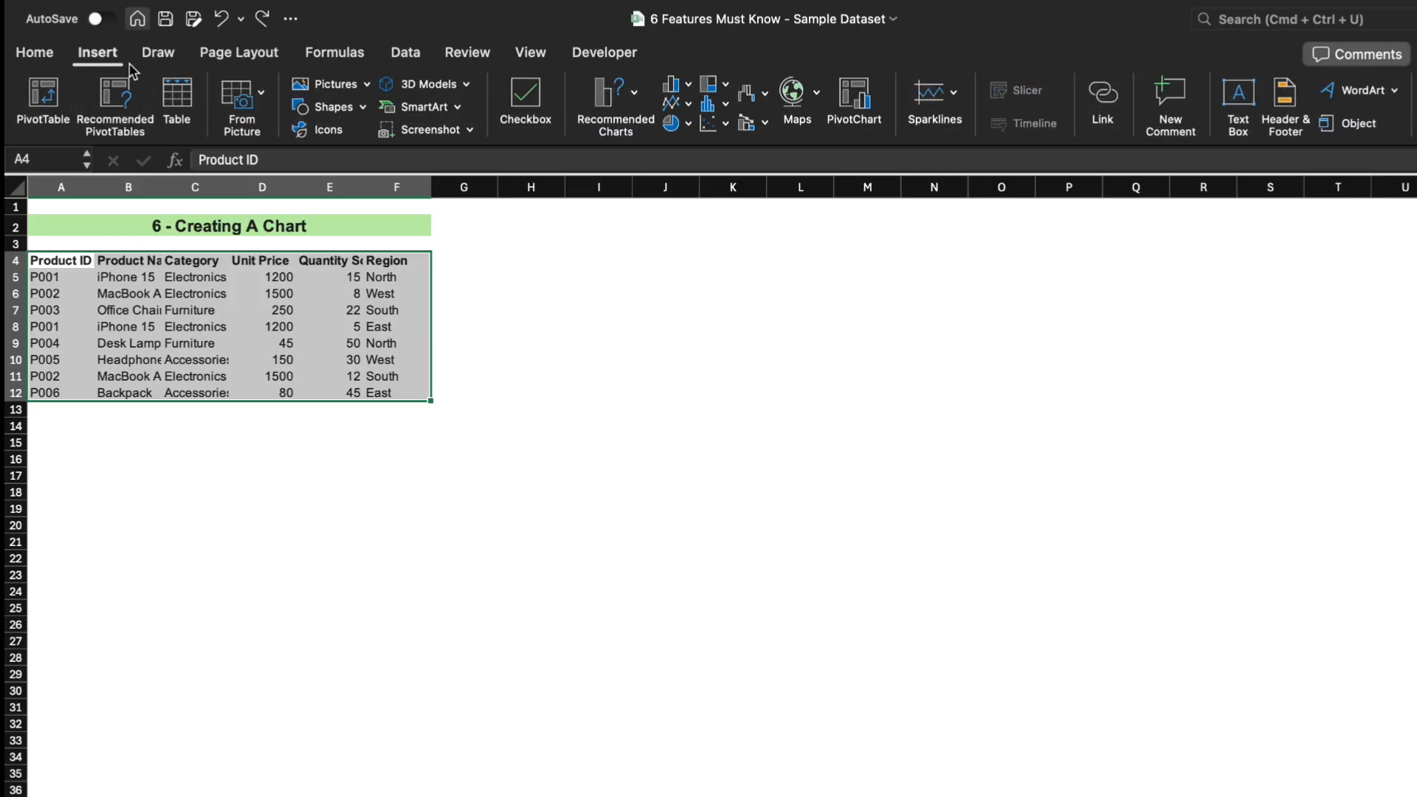
left_click(601, 112)
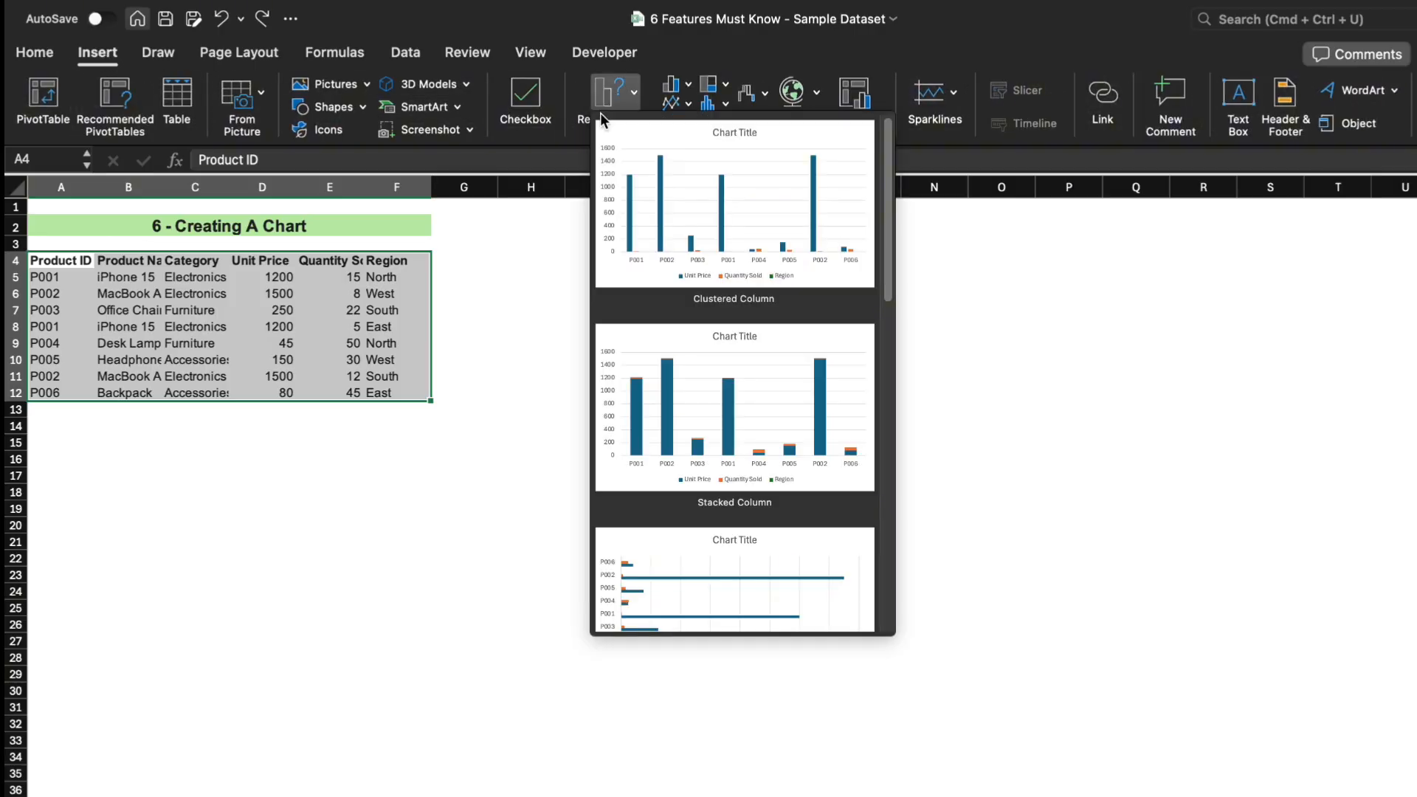
scroll(732, 273, "down", 3)
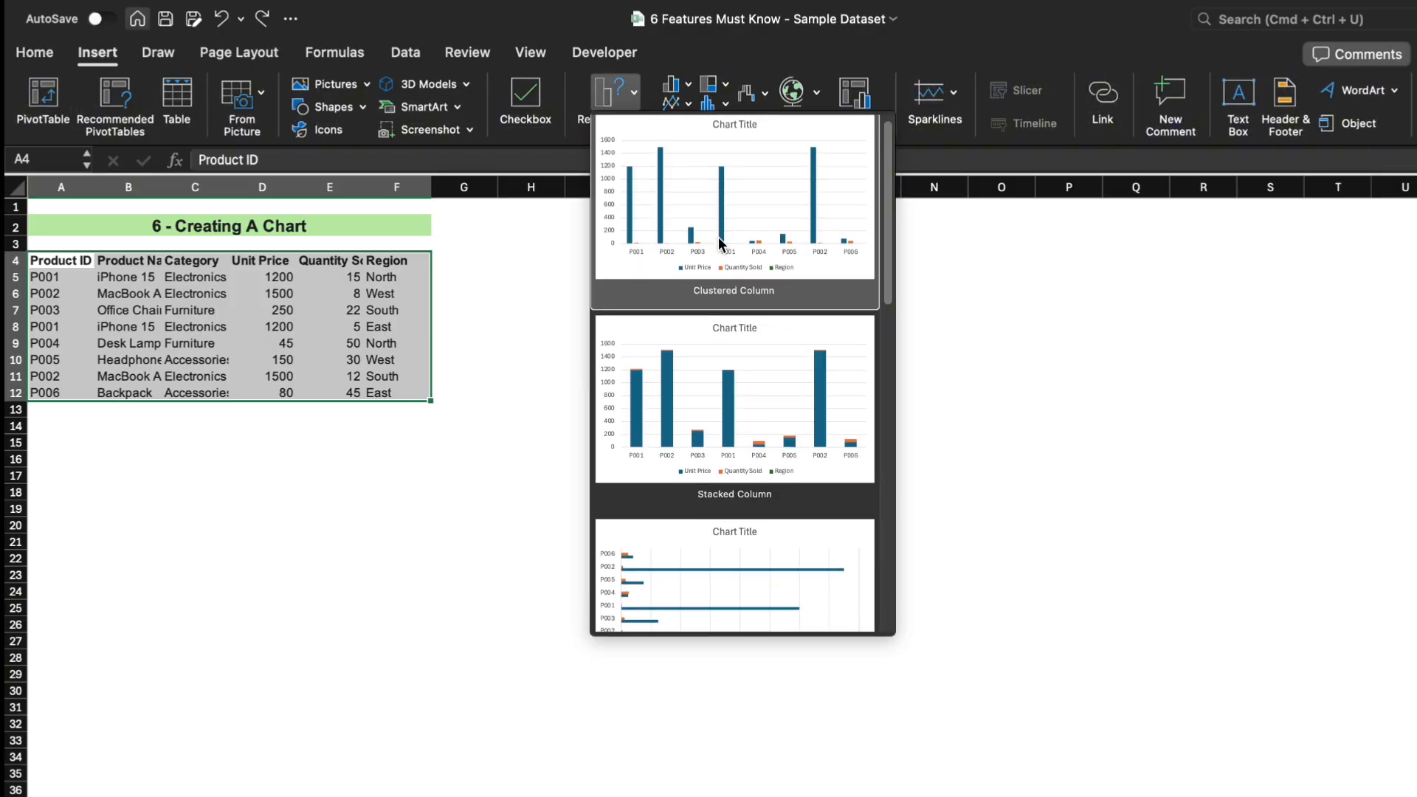
scroll(733, 273, "down", 3)
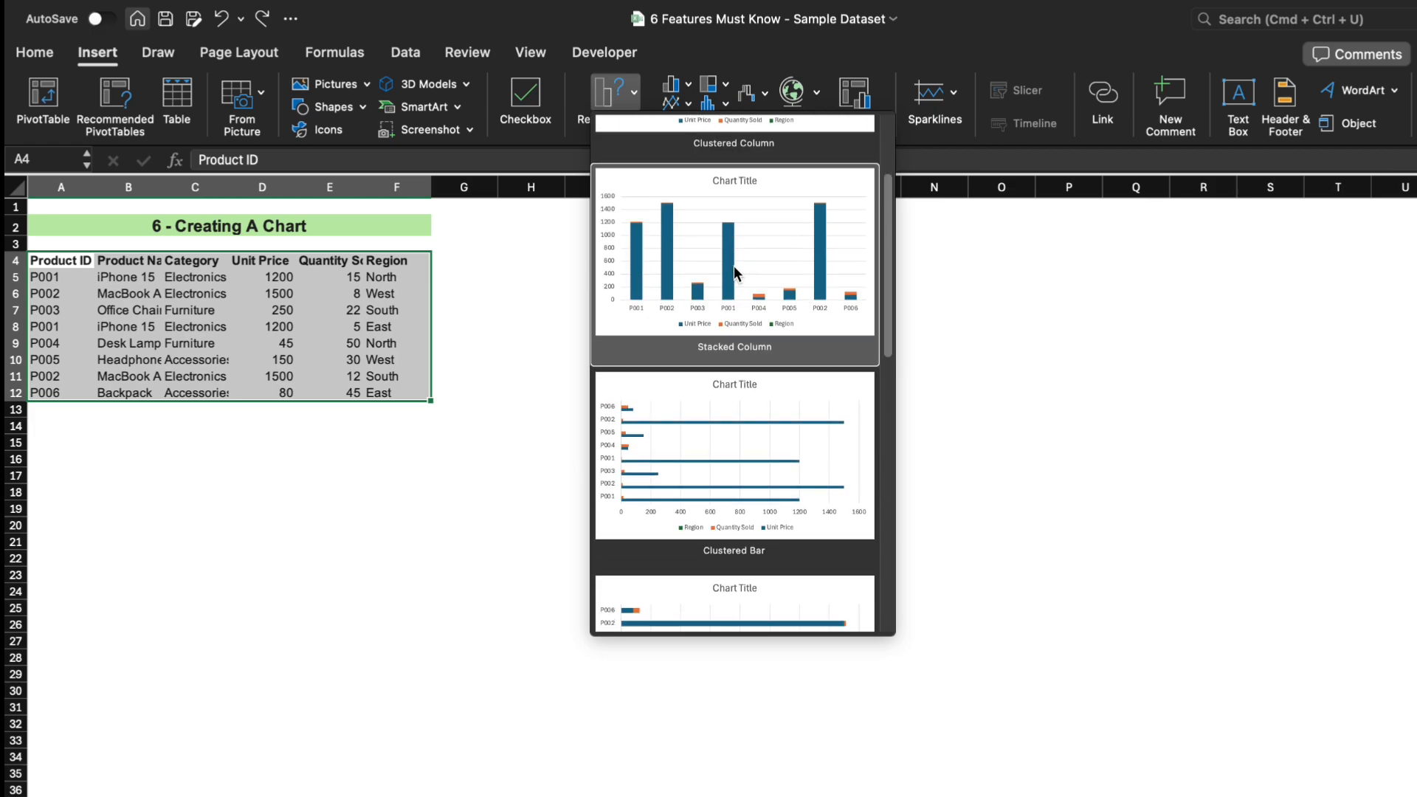
left_click(786, 382)
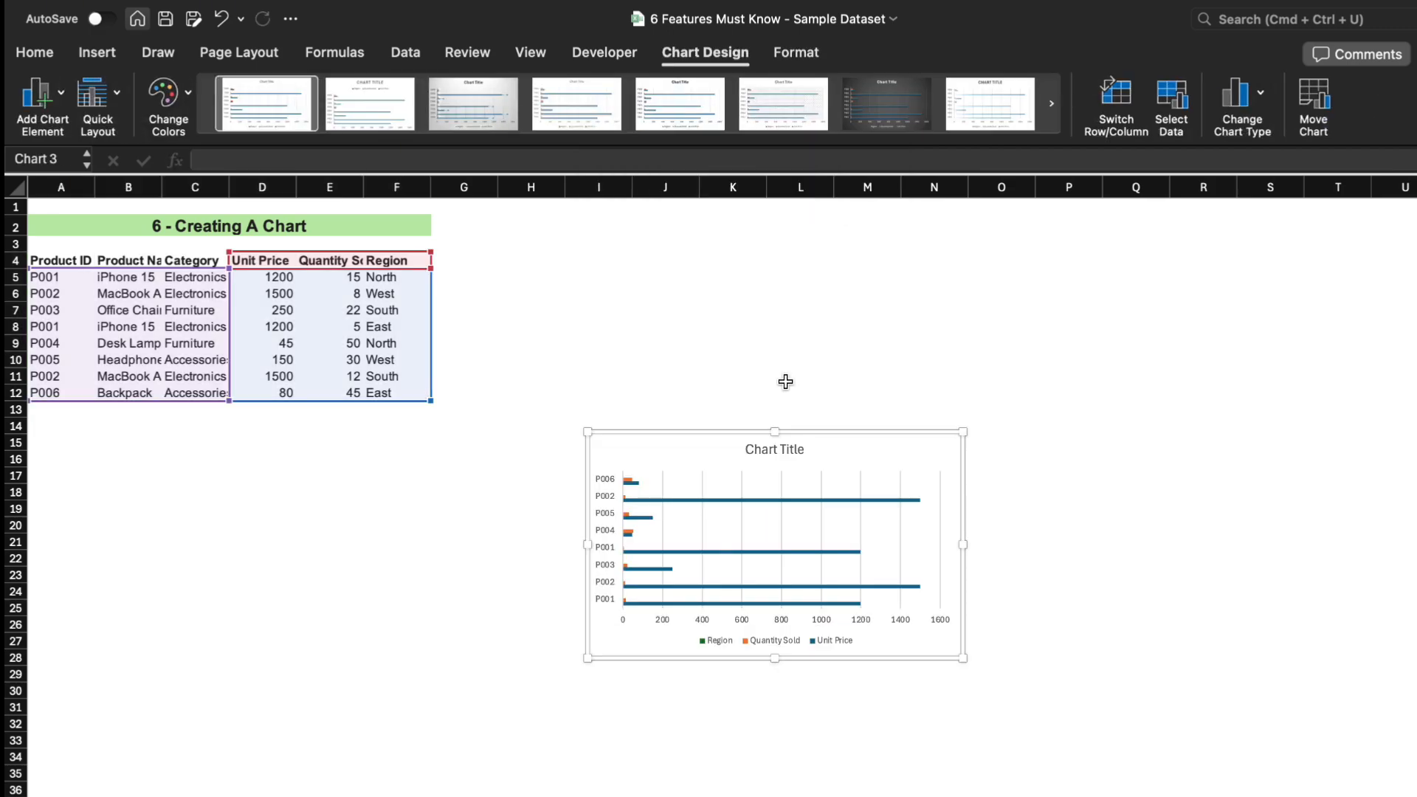
Try several chart styles on the bar chart and apply the dark-background style.
left_click(546, 118)
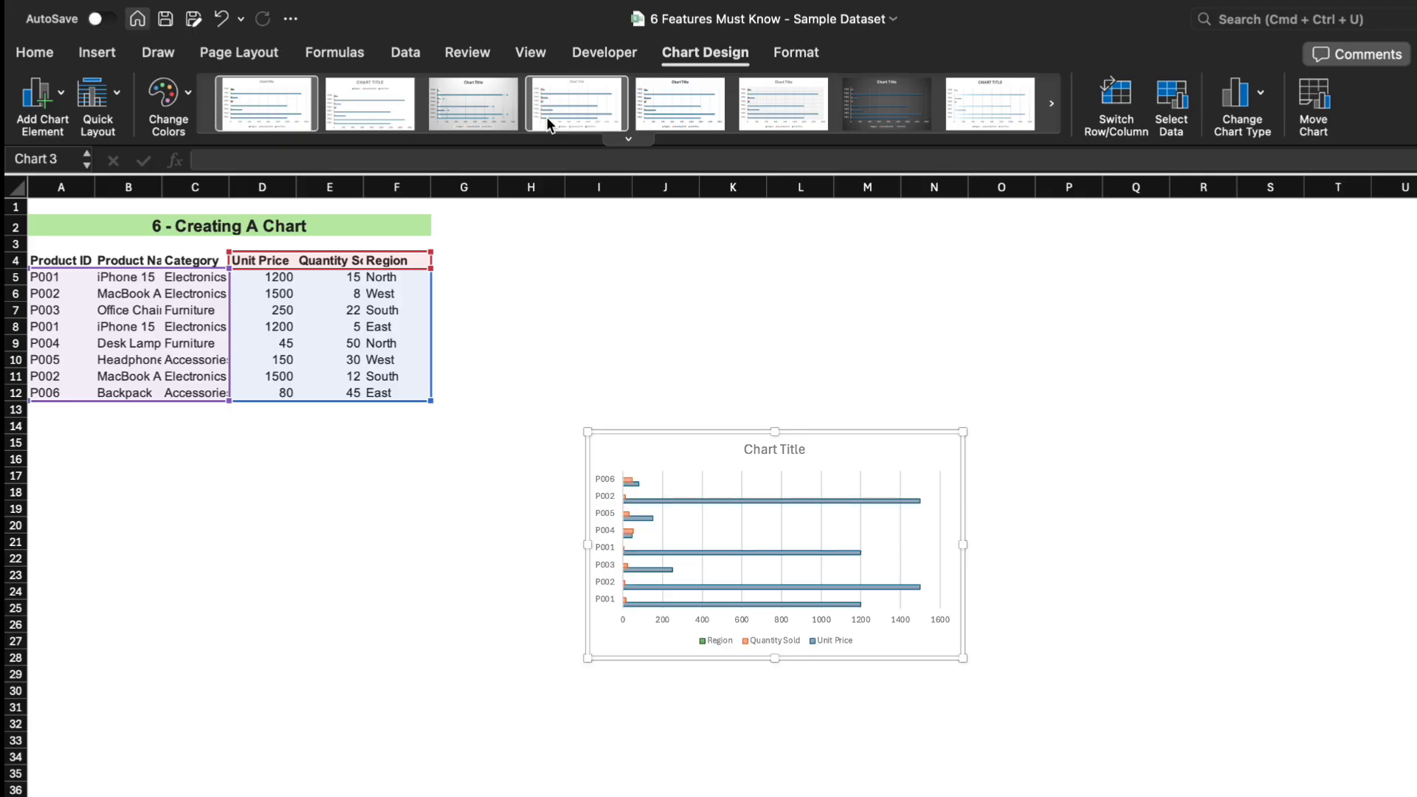
left_click(670, 109)
left_click(786, 106)
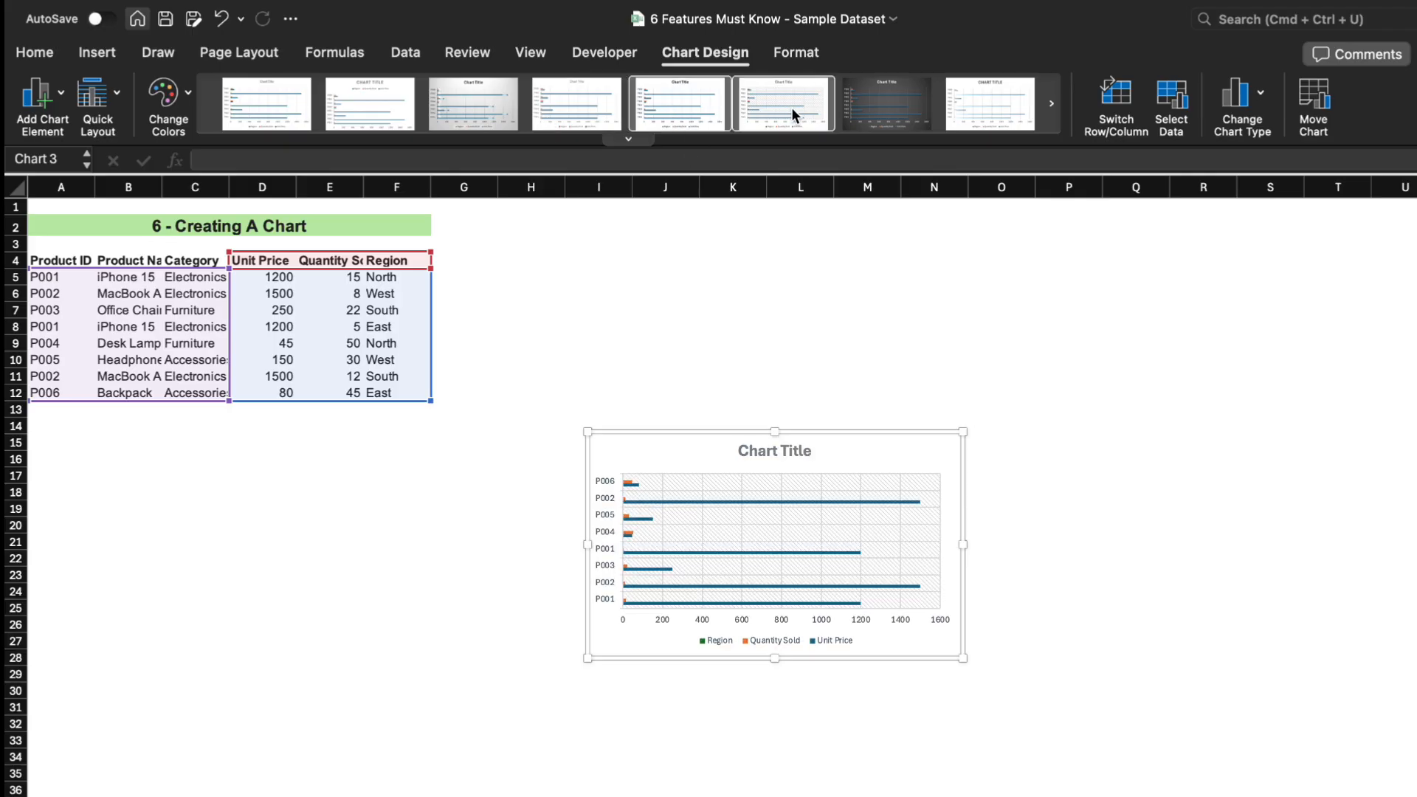
left_click(883, 117)
left_click(959, 114)
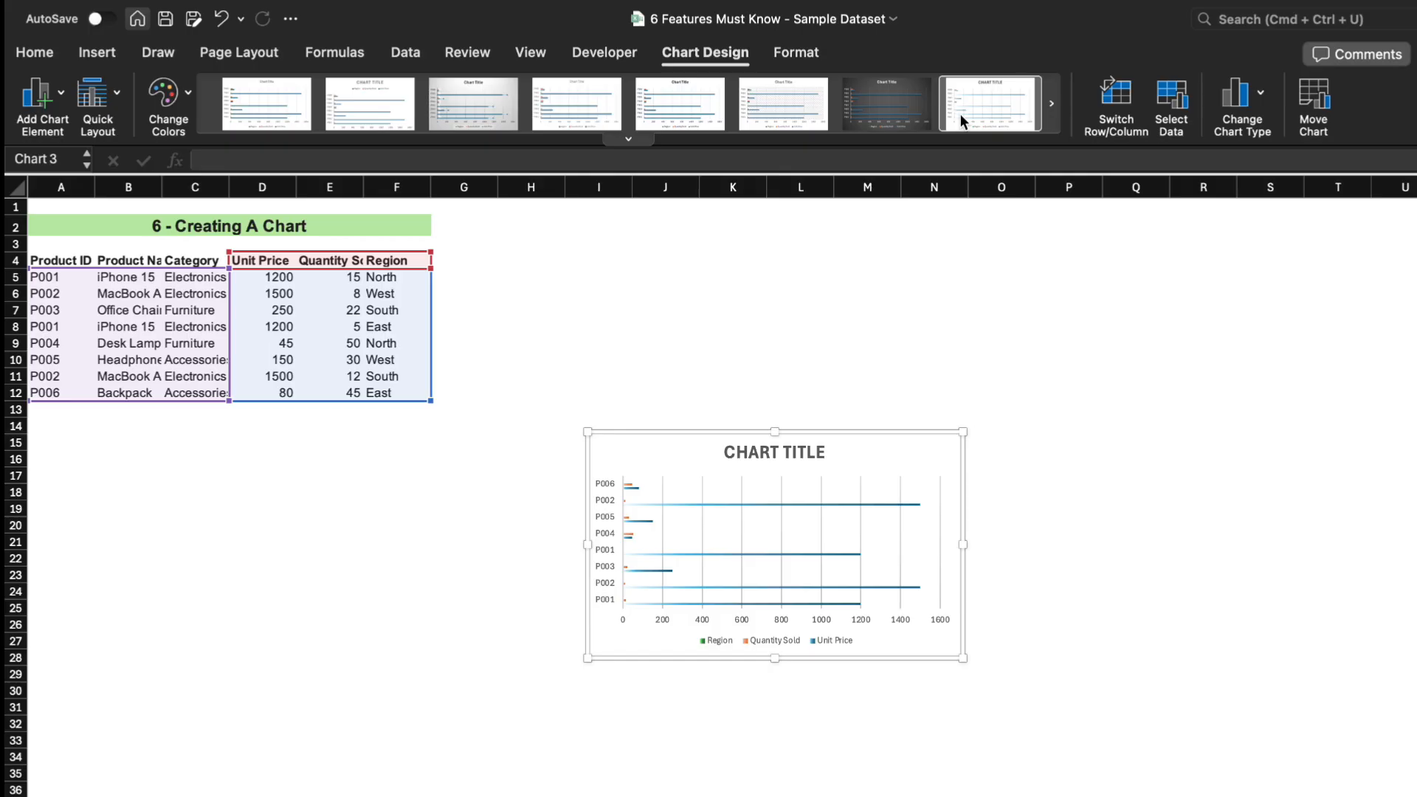
left_click(921, 118)
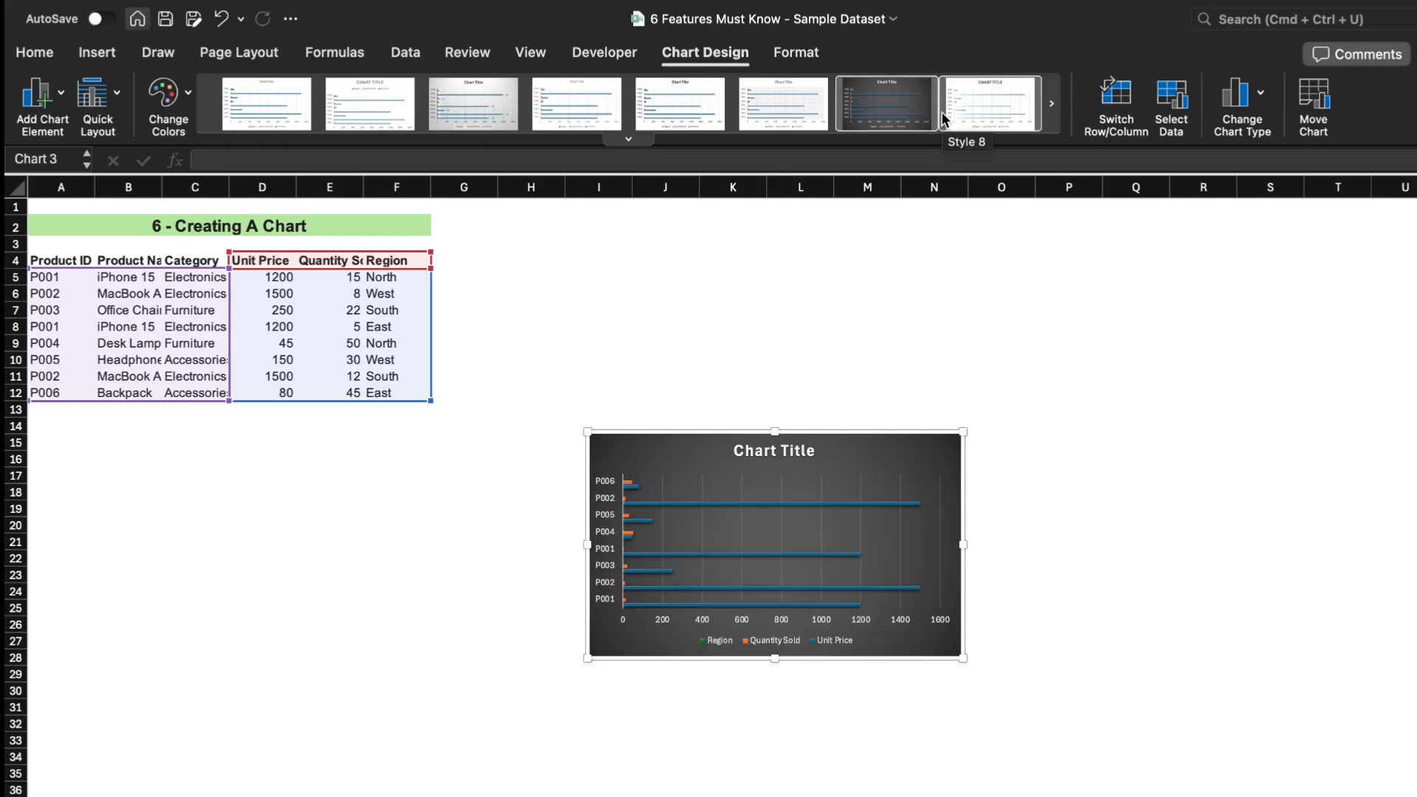